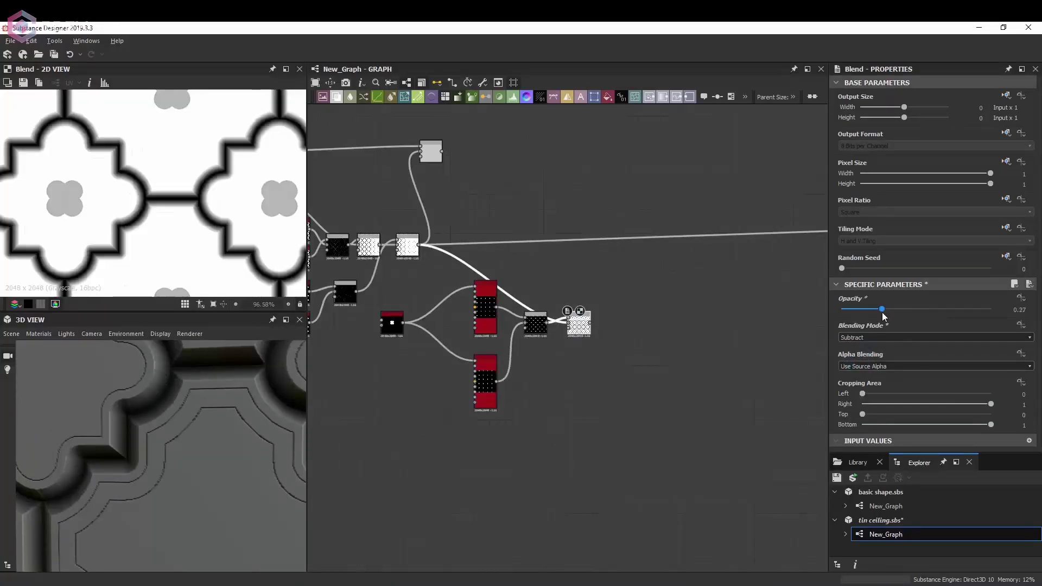
Add a node after the clover dots and lower the Histogram Scan Position to 0.89
{"action": "key", "text": "space"}
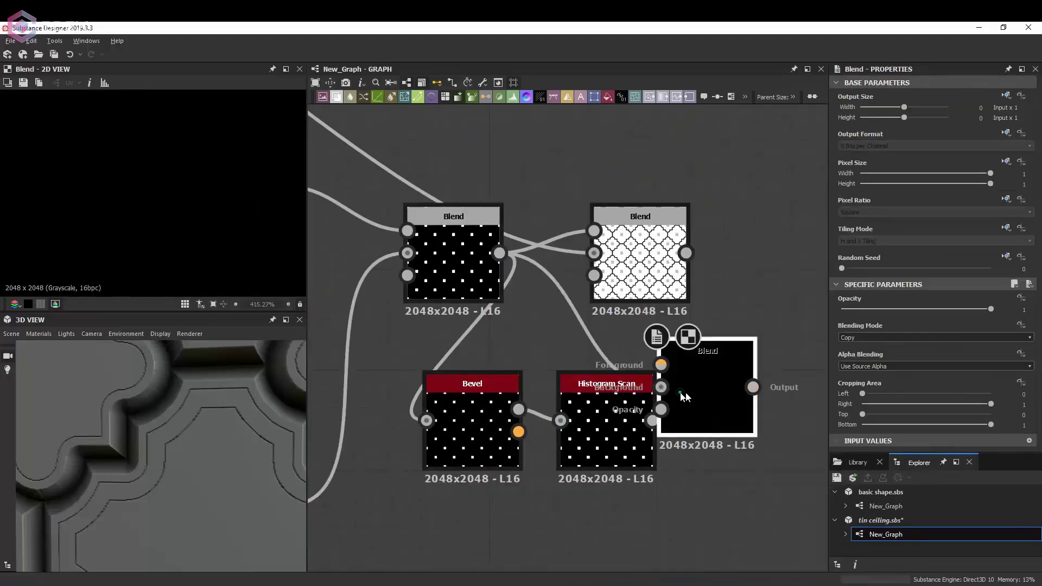
{"action": "left_click_drag", "start_coordinate": [991, 371], "coordinate": [975, 374]}
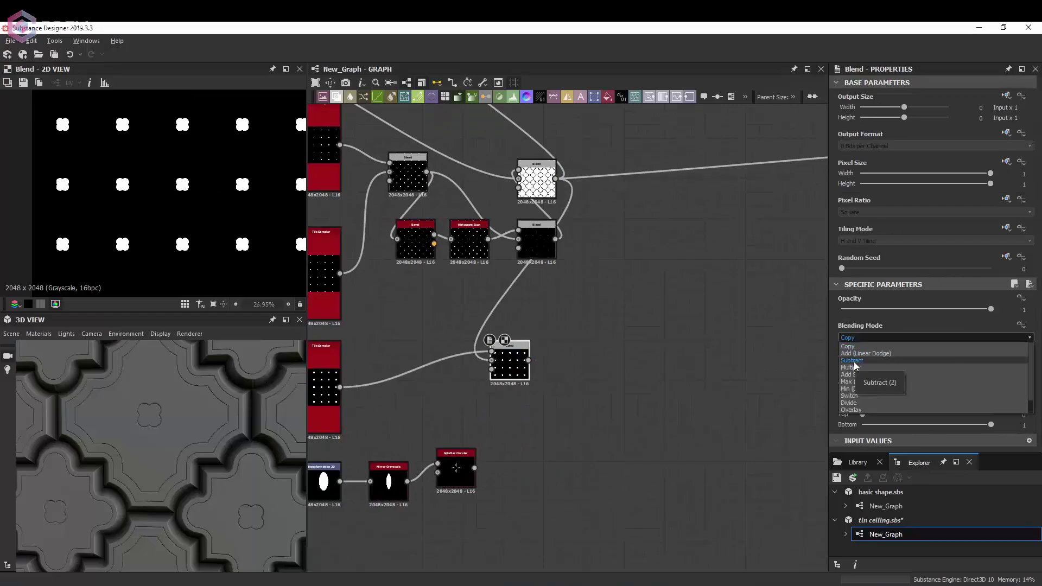
Set the clover layer to subtract, shrink the petals, and tighten the Splatter Circular spiral
{"action": "left_click", "coordinate": [851, 361]}
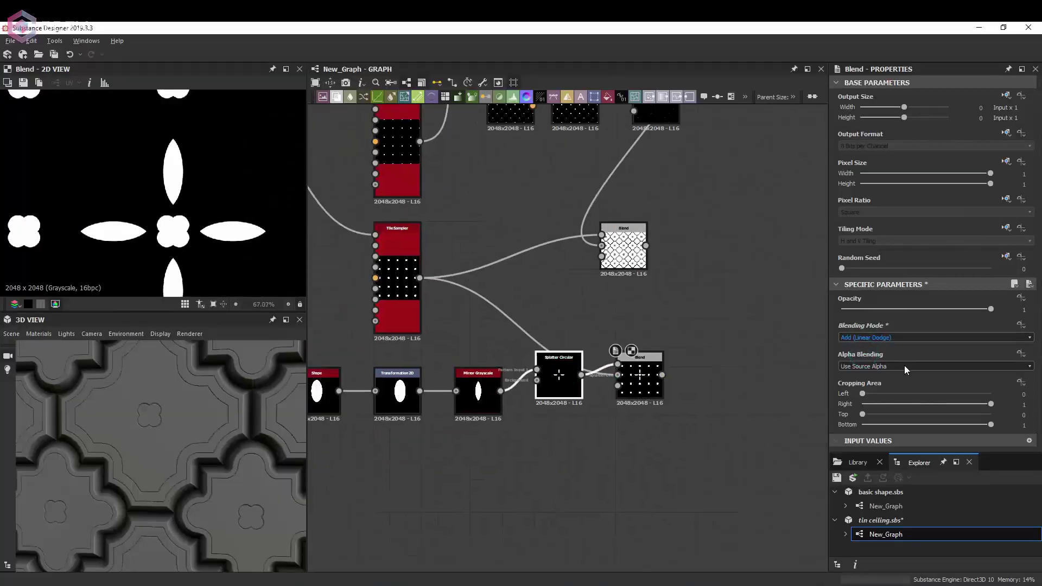
{"action": "left_click_drag", "start_coordinate": [971, 320], "coordinate": [911, 318]}
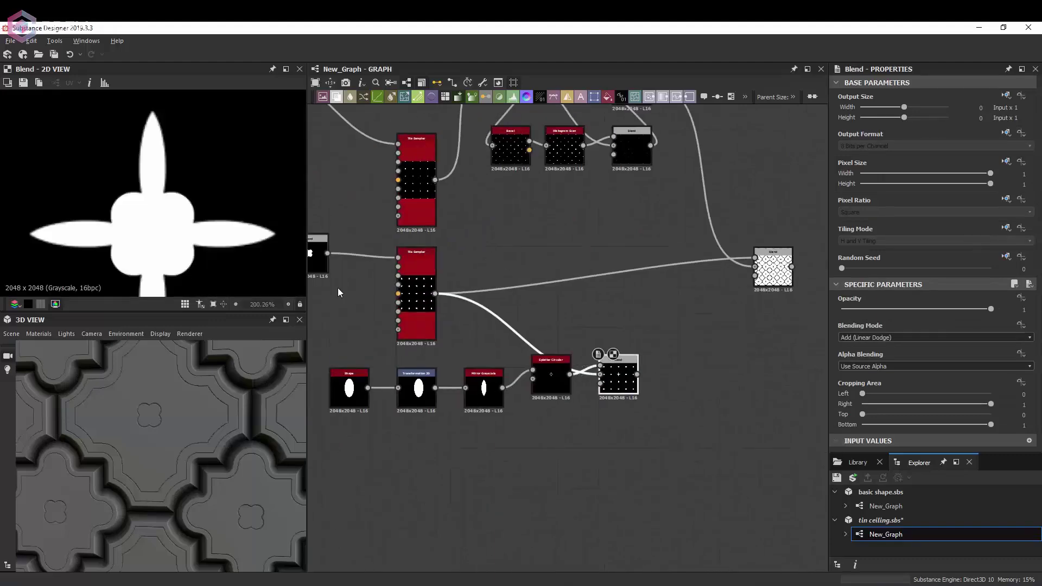
{"action": "left_click", "coordinate": [551, 369]}
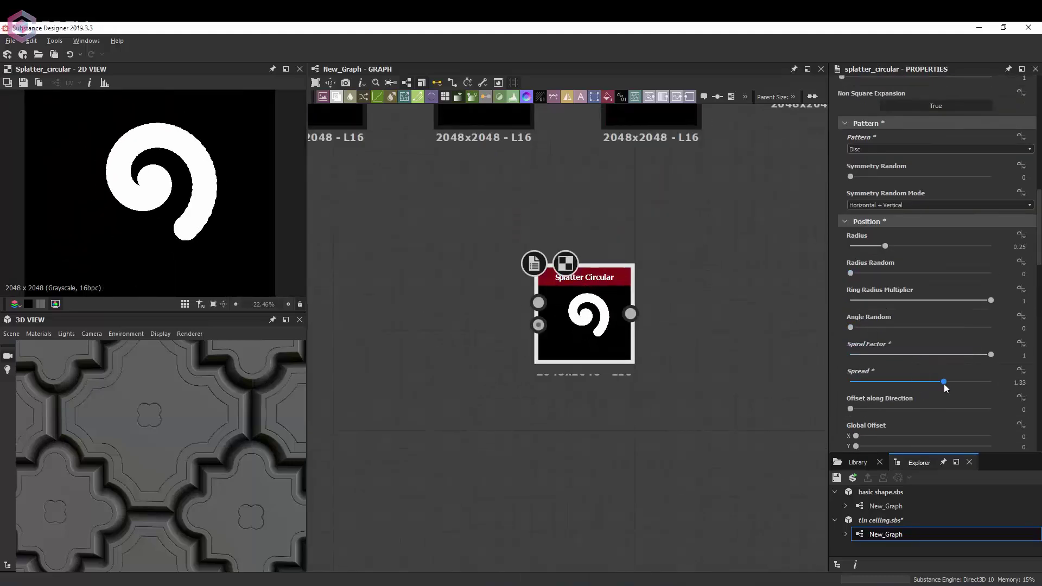
{"action": "left_click_drag", "start_coordinate": [943, 383], "coordinate": [936, 389]}
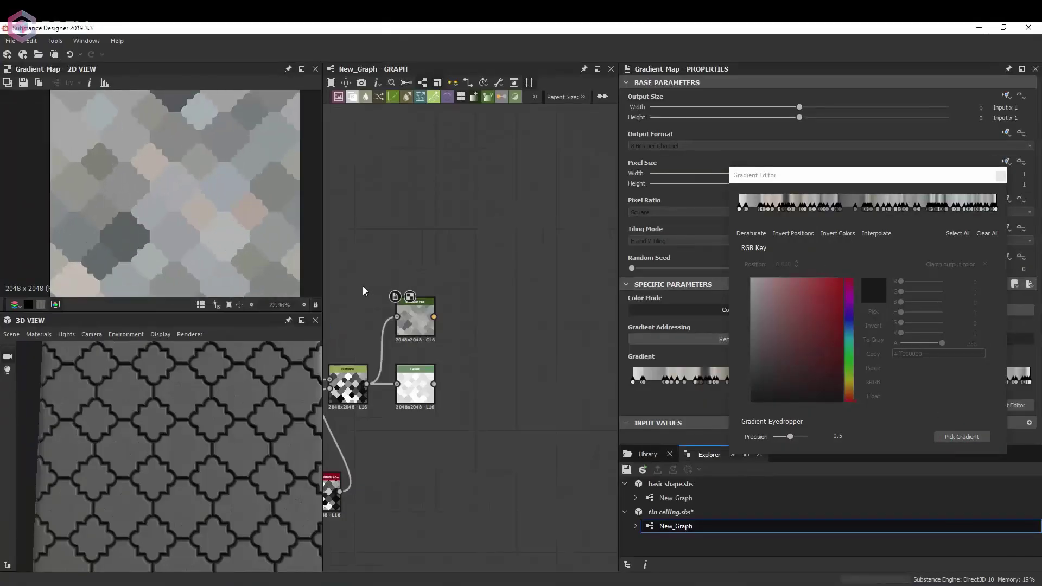
Change the Gradient Map Random Seed and subtract the ornament from the colour at 0.05 opacity
{"action": "left_click_drag", "start_coordinate": [647, 270], "coordinate": [845, 268]}
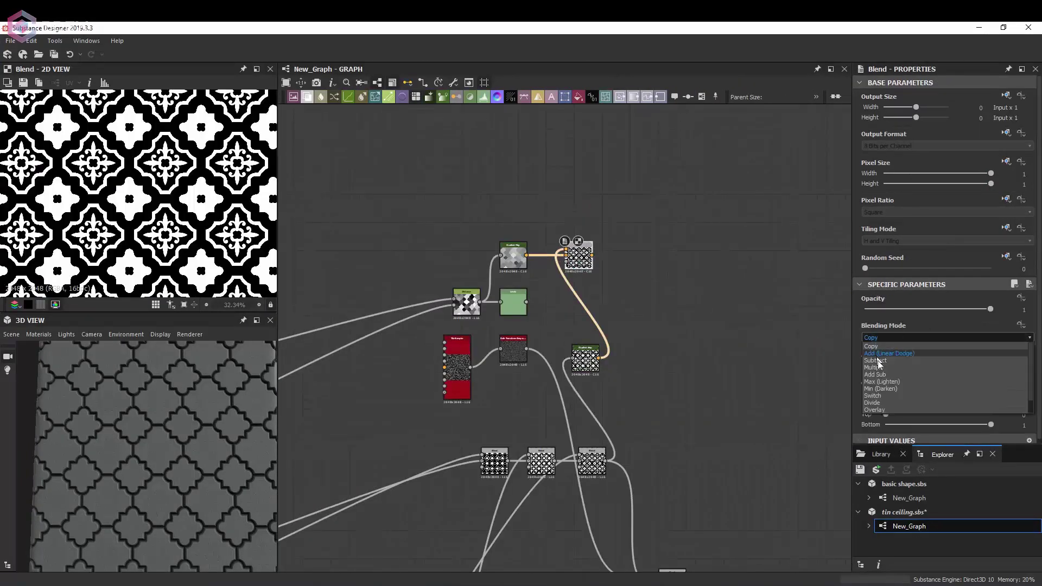
{"action": "left_click", "coordinate": [878, 360]}
{"action": "left_click_drag", "start_coordinate": [991, 309], "coordinate": [875, 310]}
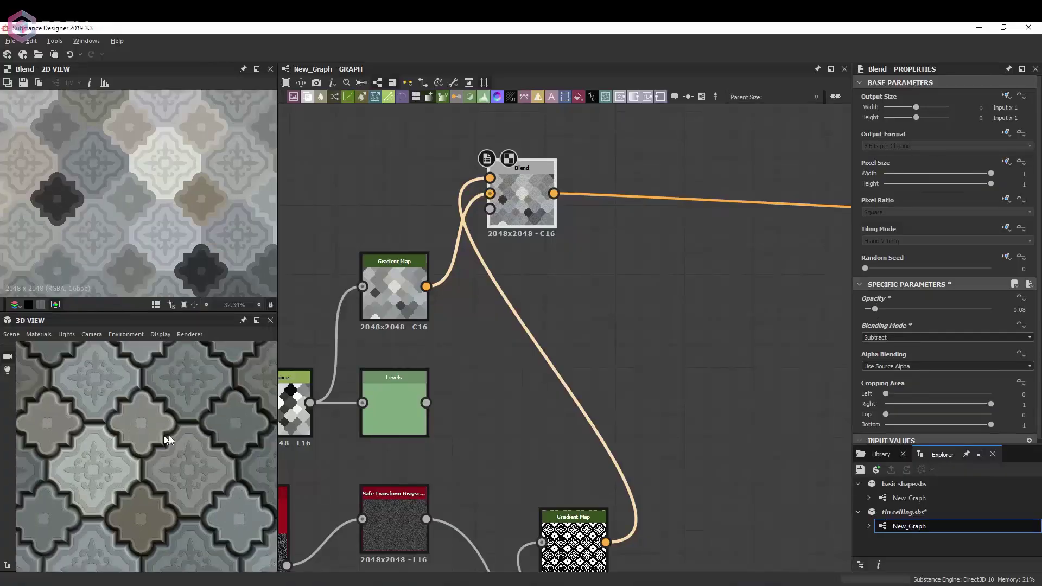
{"action": "left_click_drag", "start_coordinate": [868, 310], "coordinate": [871, 309]}
{"action": "scroll", "coordinate": [120, 422], "scroll_direction": "down", "scroll_amount": 5}
{"action": "scroll", "coordinate": [182, 425], "scroll_direction": "up", "scroll_amount": 2}
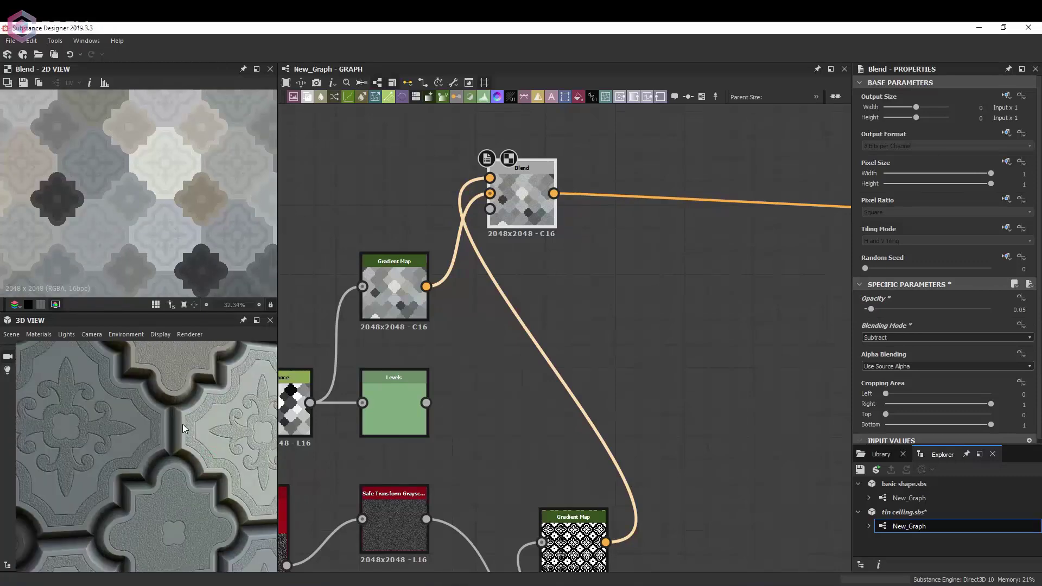
{"action": "scroll", "coordinate": [182, 425], "scroll_direction": "down", "scroll_amount": 3}
{"action": "scroll", "coordinate": [216, 451], "scroll_direction": "down", "scroll_amount": 2}
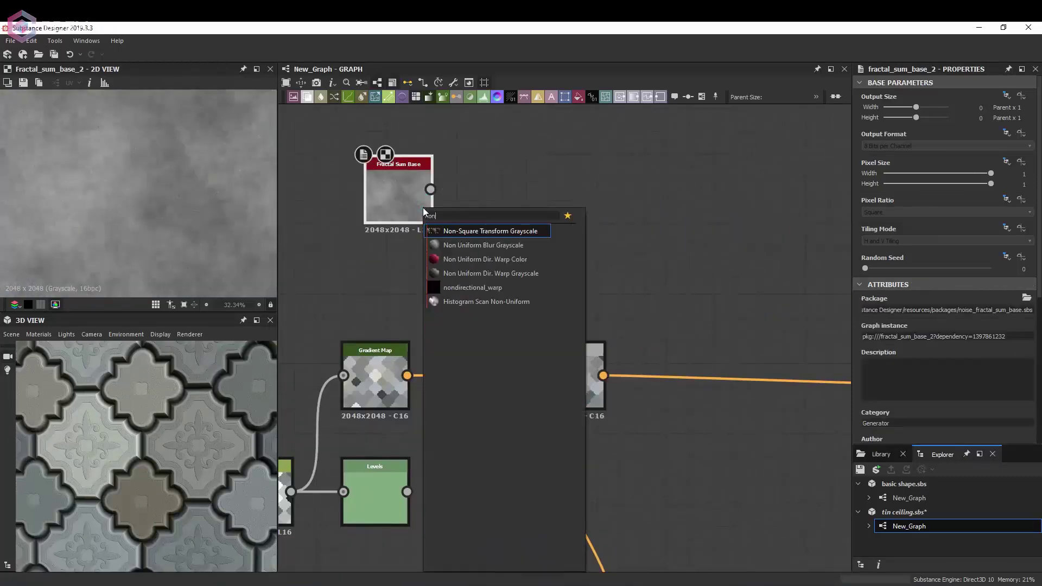
Add a Slope Blur Grayscale to the fractal noise and colour it with a Gradient Map
{"action": "left_click", "coordinate": [455, 280]}
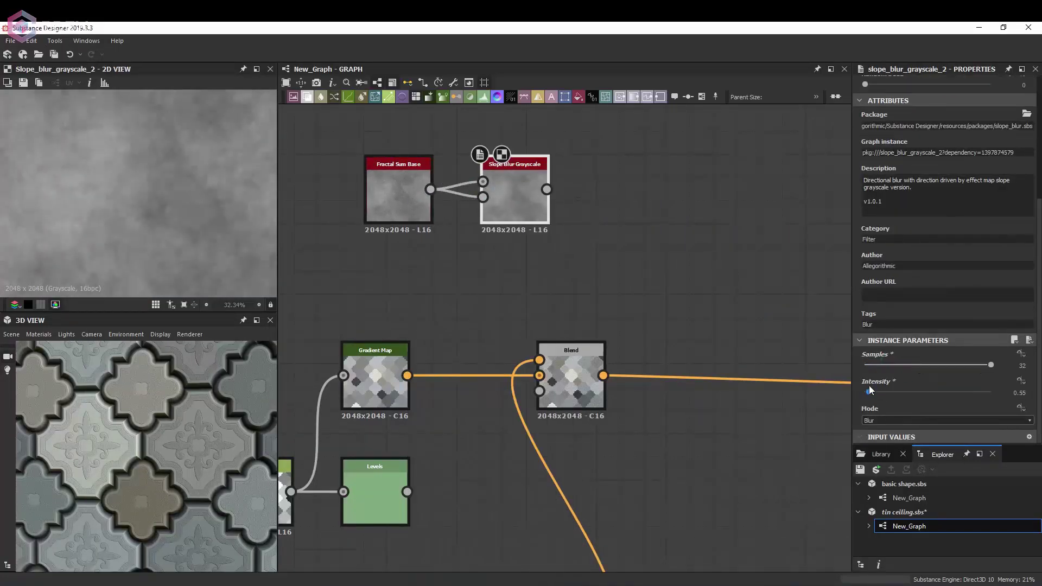
{"action": "left_click", "coordinate": [398, 193]}
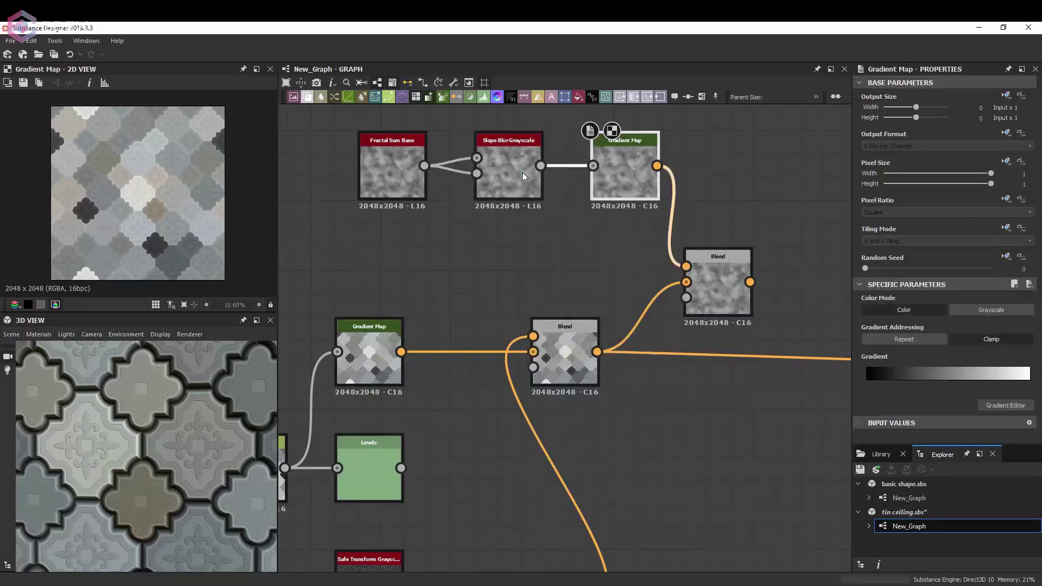
{"action": "left_click", "coordinate": [896, 337]}
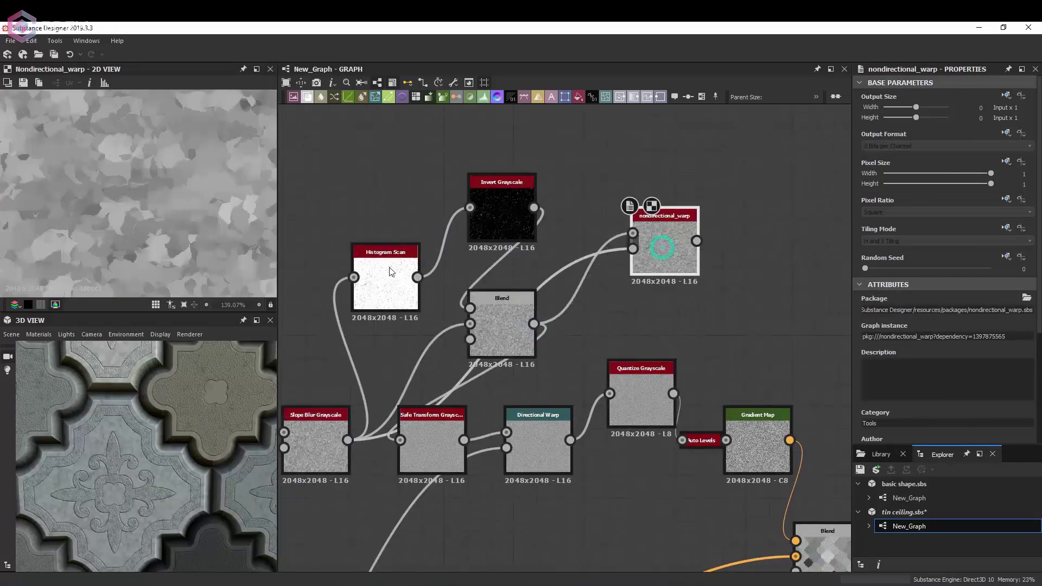
Set the nondirectional warp to 15.11 and the mottling blend opacity to 0.37
{"action": "left_click_drag", "start_coordinate": [880, 421], "coordinate": [895, 419]}
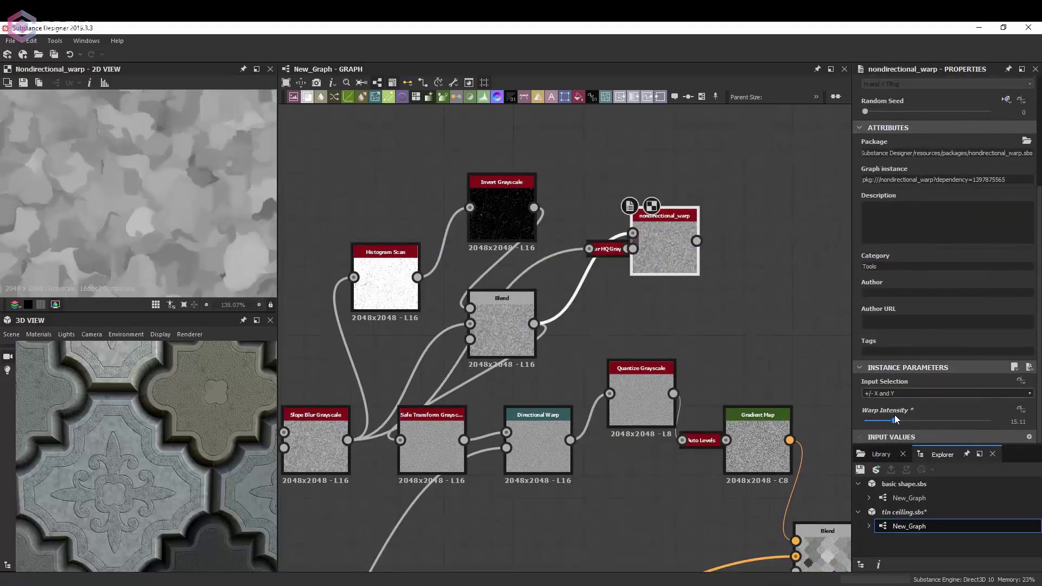
{"action": "scroll", "coordinate": [80, 445], "scroll_direction": "down", "scroll_amount": 2}
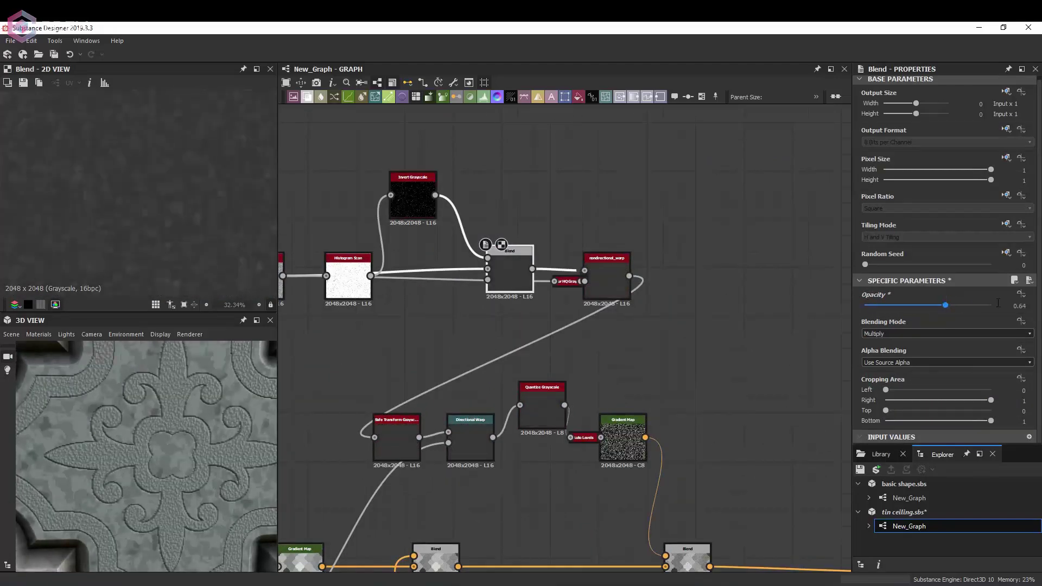
{"action": "left_click_drag", "start_coordinate": [946, 305], "coordinate": [911, 305]}
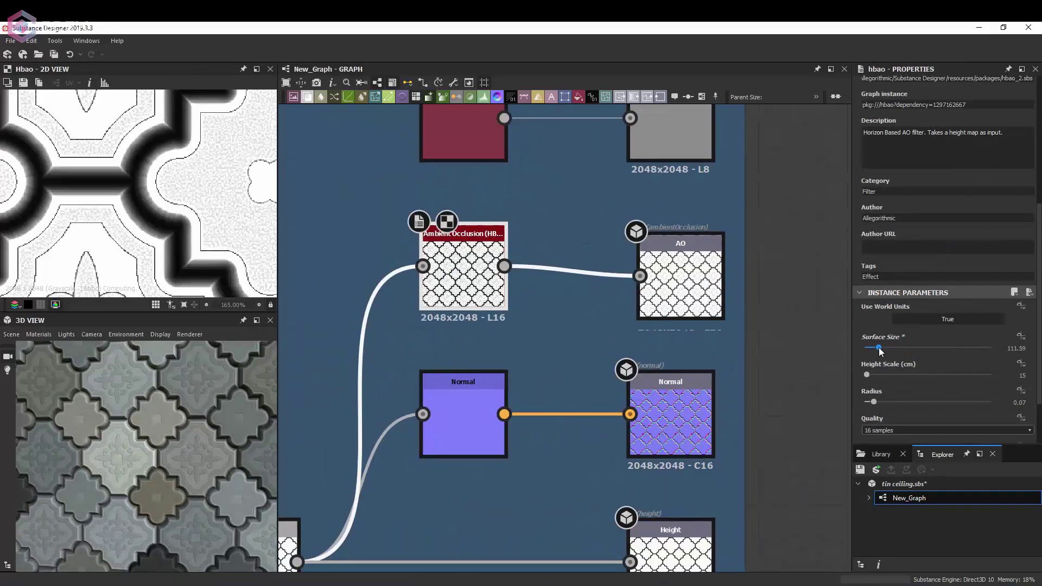
Soften the HBAO occlusion and set a new Add Sub blend to very low opacity
{"action": "mouse_move", "coordinate": [878, 348]}
{"action": "left_mouse_down"}
{"action": "mouse_move", "coordinate": [890, 347]}
{"action": "mouse_move", "coordinate": [865, 375]}
{"action": "left_mouse_up"}
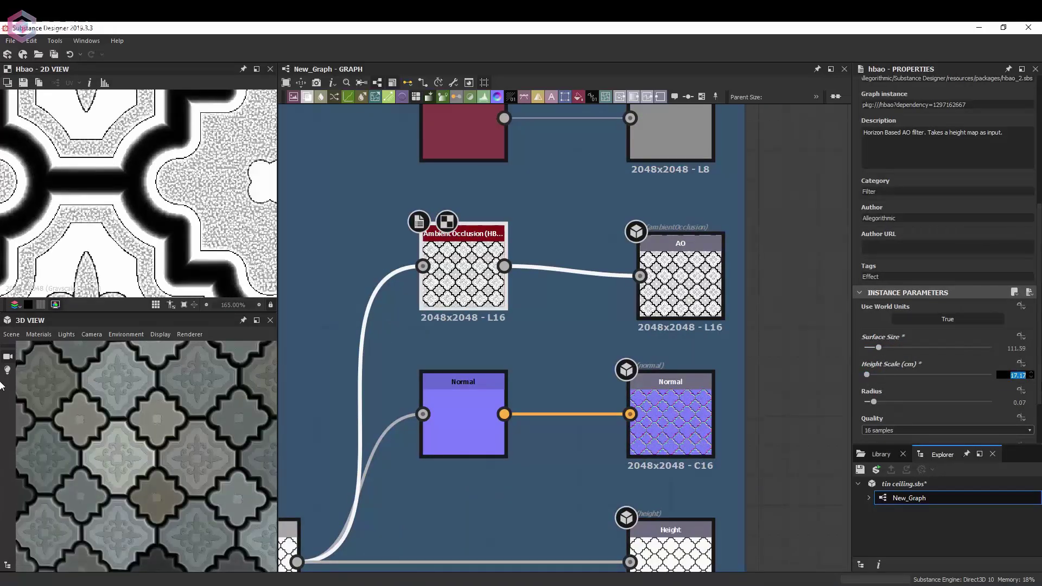
{"action": "scroll", "coordinate": [209, 433], "scroll_direction": "down", "scroll_amount": 5}
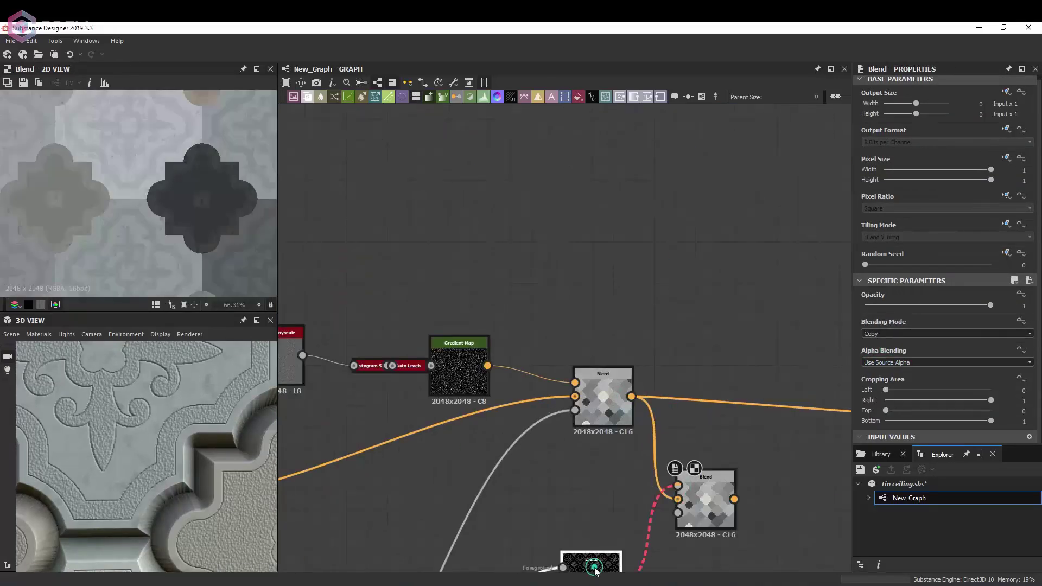
{"action": "left_click", "coordinate": [889, 356]}
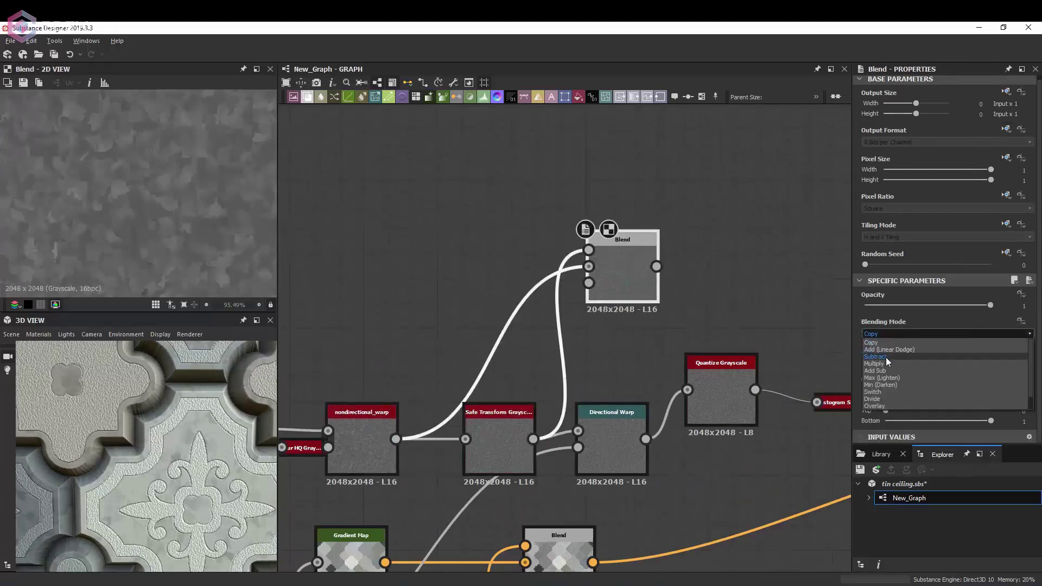
{"action": "left_click_drag", "start_coordinate": [890, 306], "coordinate": [834, 304]}
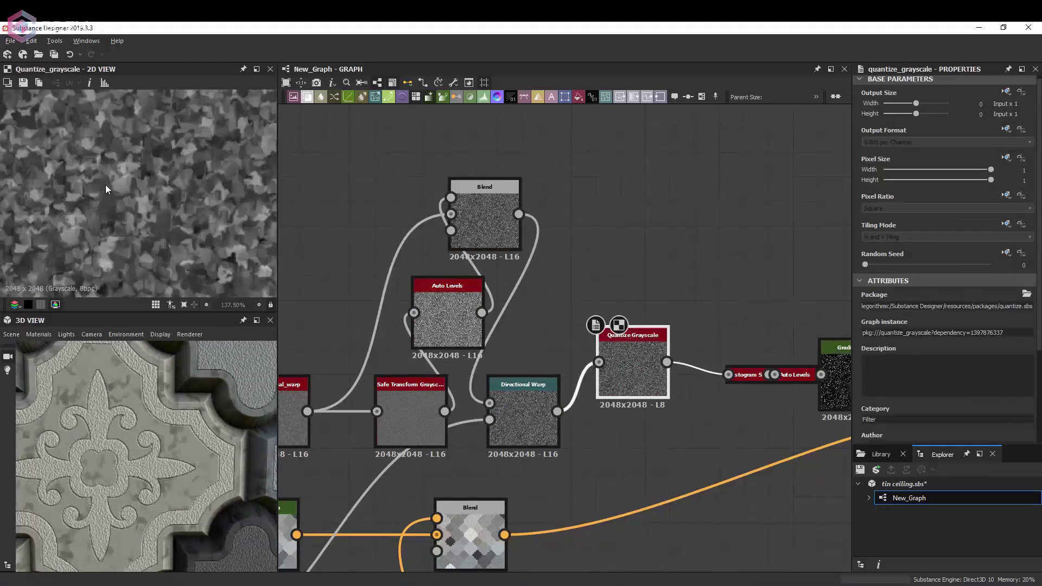
Set the Histogram Scan Position to 0.48 and inspect the Safe Transform node
{"action": "scroll", "coordinate": [925, 374], "scroll_direction": "down", "scroll_amount": 3}
{"action": "left_click_drag", "start_coordinate": [865, 363], "coordinate": [925, 374]}
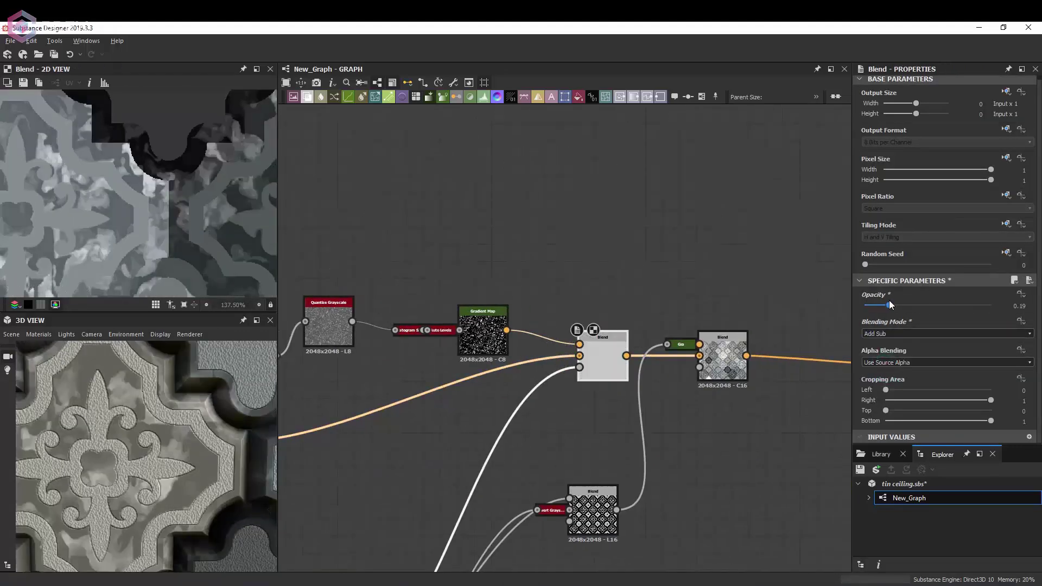
{"action": "left_click", "coordinate": [607, 396]}
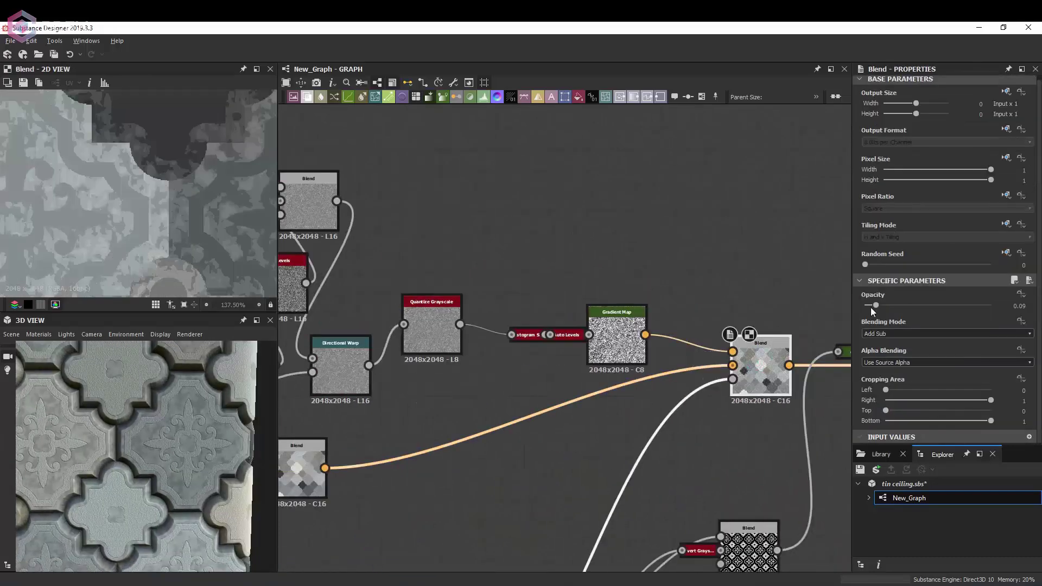
{"action": "scroll", "coordinate": [108, 398], "scroll_direction": "up", "scroll_amount": 5}
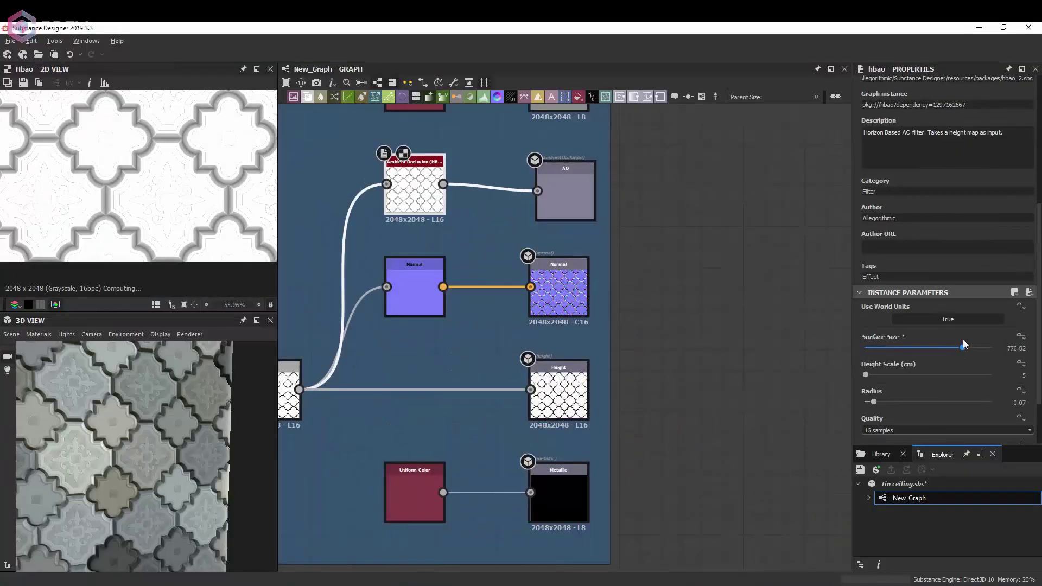
Shrink the HBAO radius toward zero and change the tile colour Random Seed
{"action": "scroll", "coordinate": [159, 153], "scroll_direction": "down", "scroll_amount": 3}
{"action": "left_click_drag", "start_coordinate": [874, 402], "coordinate": [860, 406]}
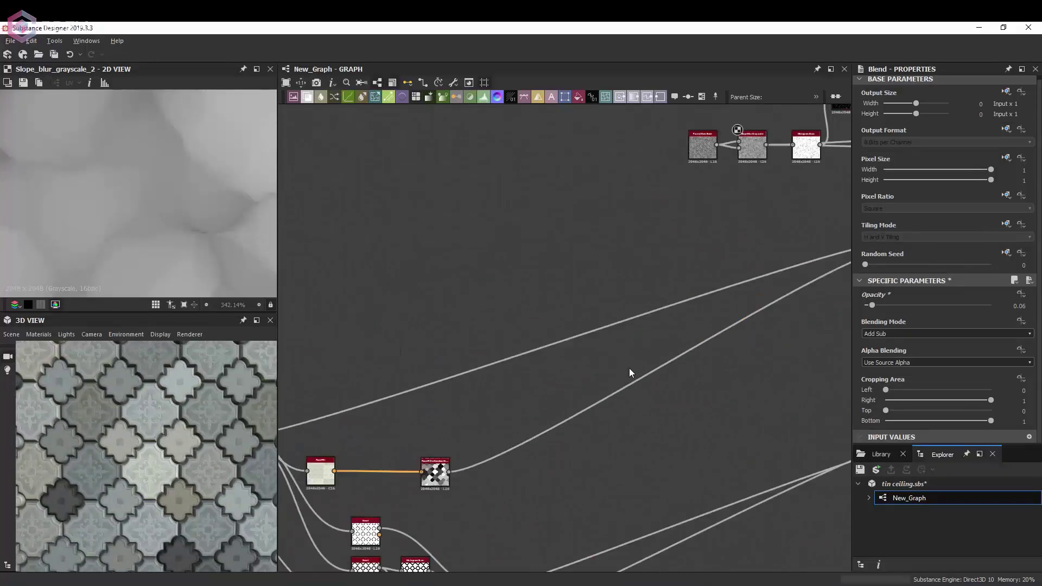
{"action": "left_click_drag", "start_coordinate": [965, 268], "coordinate": [894, 263]}
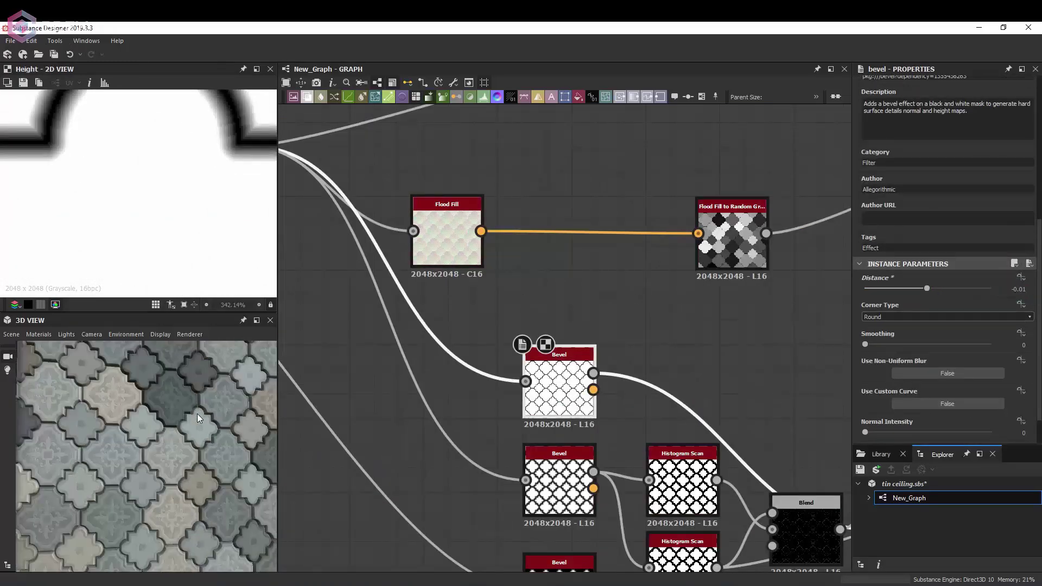
Undo the bevel distance change and raise the Tile Sampler Mask Random to 0.84
{"action": "scroll", "coordinate": [197, 413], "scroll_direction": "up", "scroll_amount": 5}
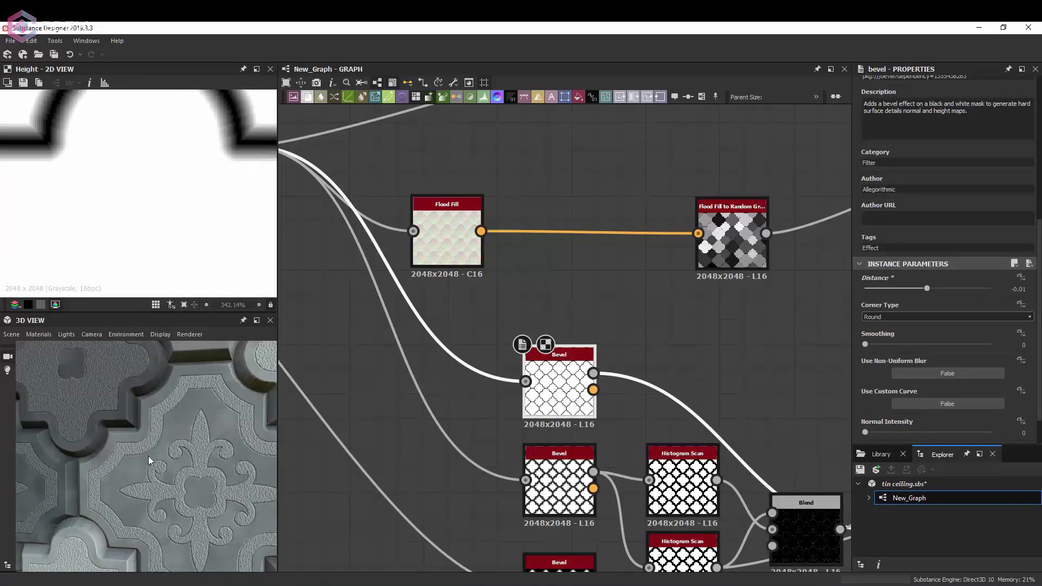
{"action": "key", "text": "ctrl+z"}
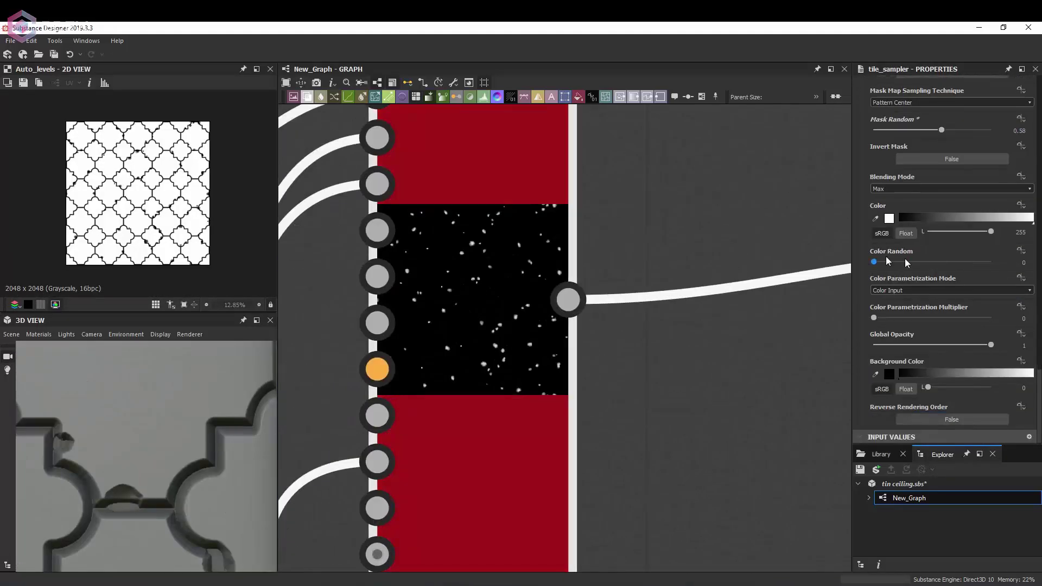
{"action": "scroll", "coordinate": [927, 191], "scroll_direction": "up", "scroll_amount": 5}
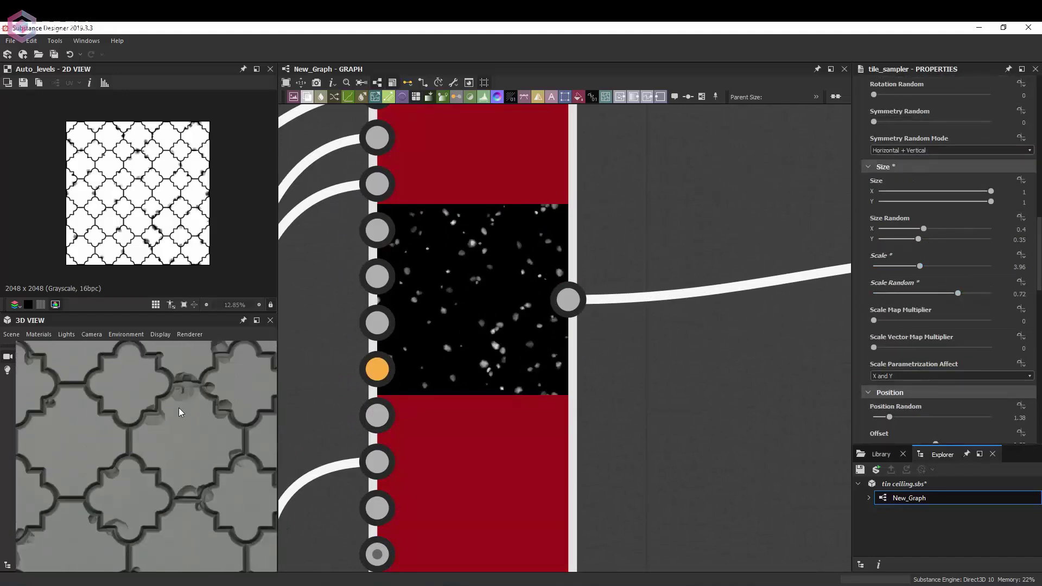
{"action": "left_click_drag", "start_coordinate": [916, 394], "coordinate": [970, 390]}
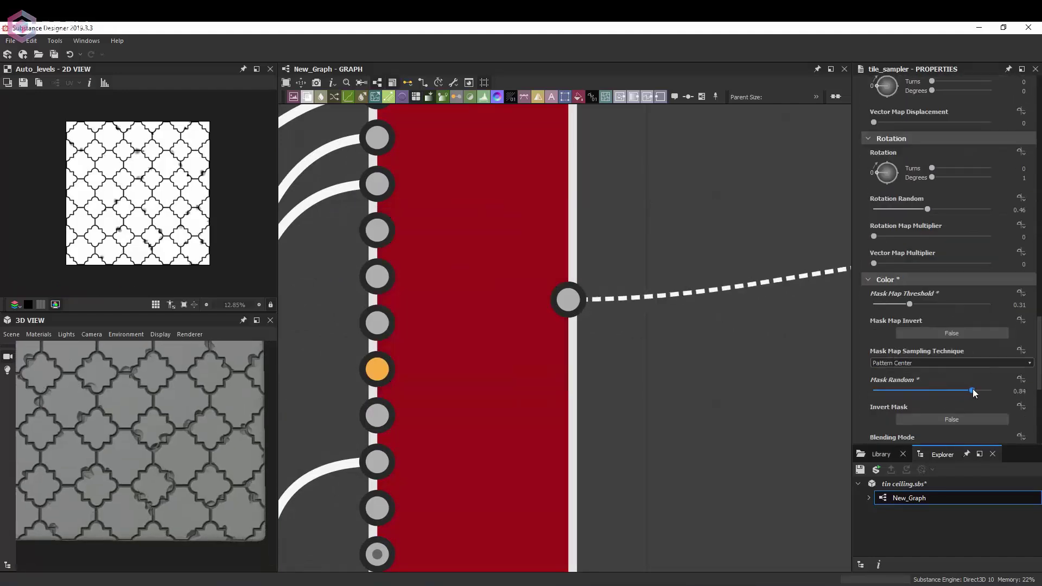
{"action": "scroll", "coordinate": [623, 320], "scroll_direction": "down", "scroll_amount": 10}
Add Fractal Sum Base and Slope Blur Grayscale nodes to the graph
{"action": "key", "text": "space"}
{"action": "type", "text": "fractal sum"}
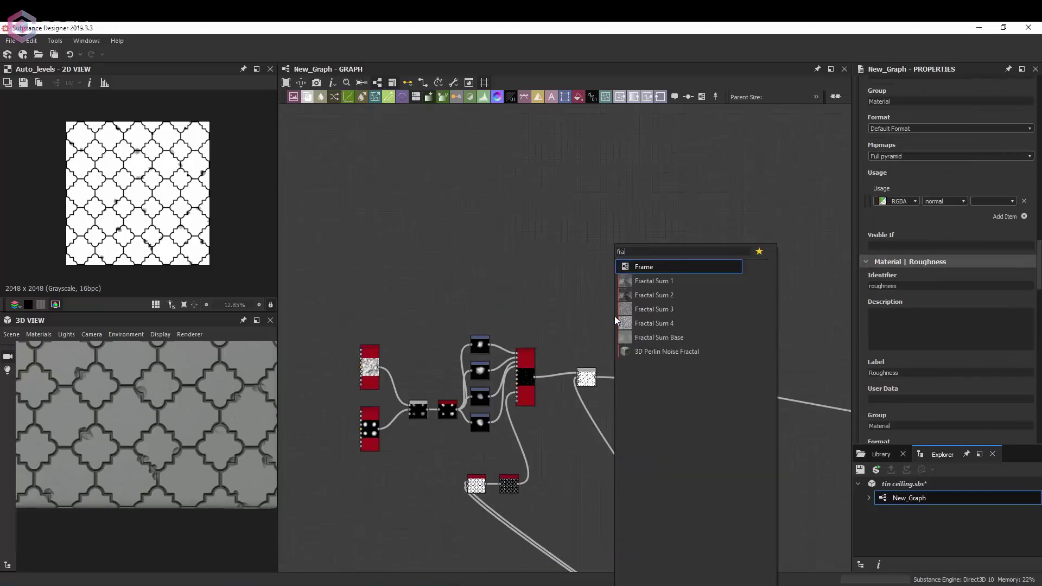
{"action": "key", "text": "Return"}
{"action": "key", "text": "space"}
{"action": "type", "text": "slope blur"}
{"action": "key", "text": "Return"}
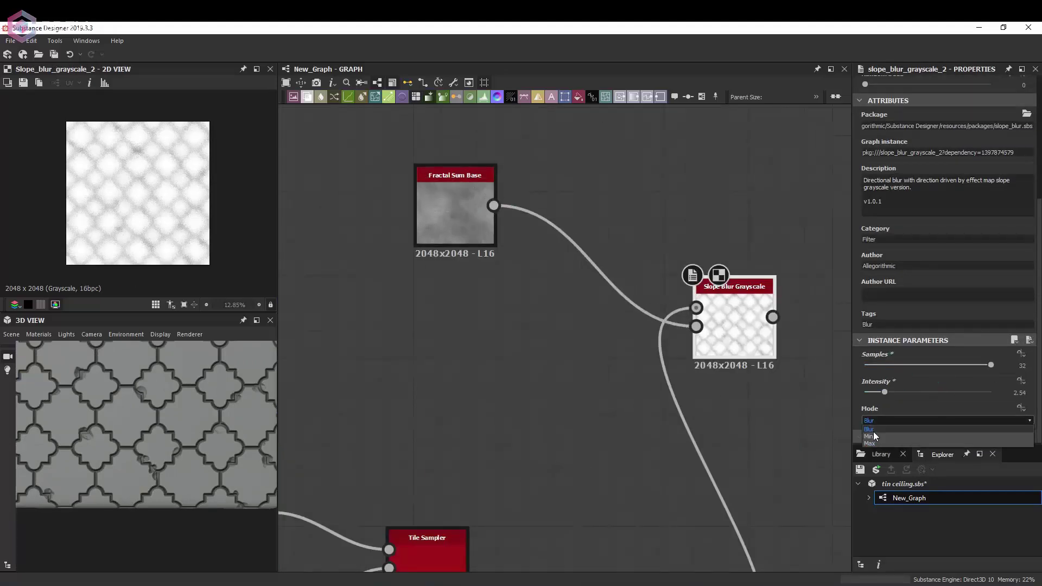
Set the slope blur Mode to Min, raise Min Level to 6 and lower Intensity
{"action": "left_click", "coordinate": [874, 436]}
{"action": "left_click", "coordinate": [454, 211]}
{"action": "left_click_drag", "start_coordinate": [899, 419], "coordinate": [922, 420]}
{"action": "scroll", "coordinate": [947, 401], "scroll_direction": "down", "scroll_amount": 2}
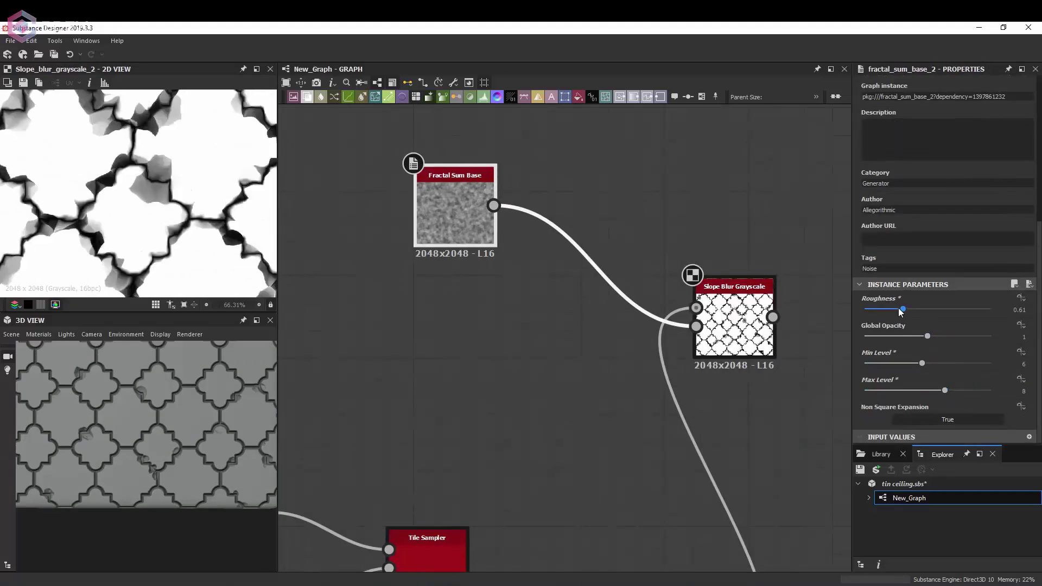
{"action": "scroll", "coordinate": [115, 240], "scroll_direction": "down", "scroll_amount": 1}
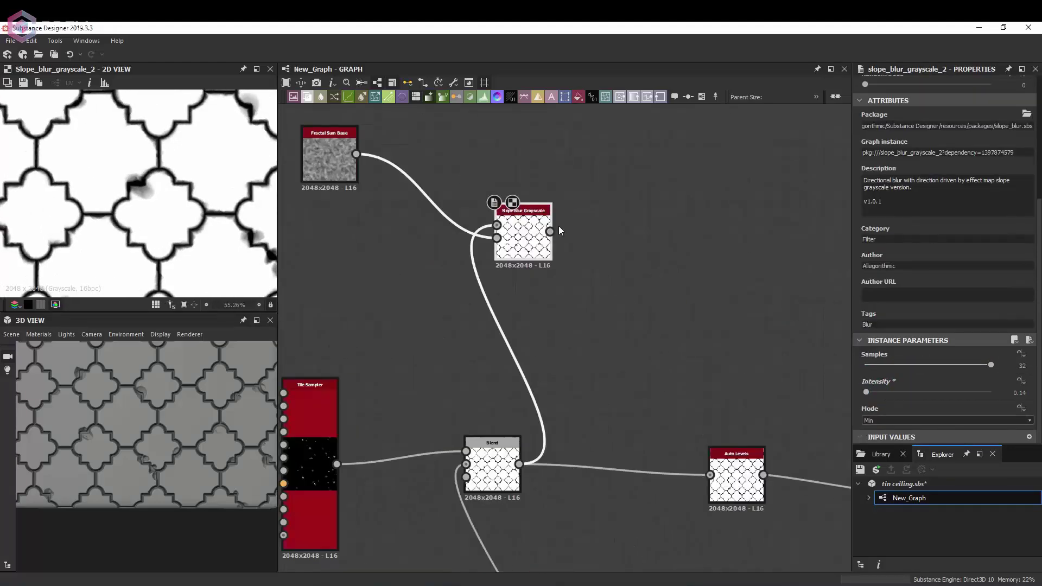
{"action": "left_click", "coordinate": [416, 234]}
{"action": "key", "text": "space"}
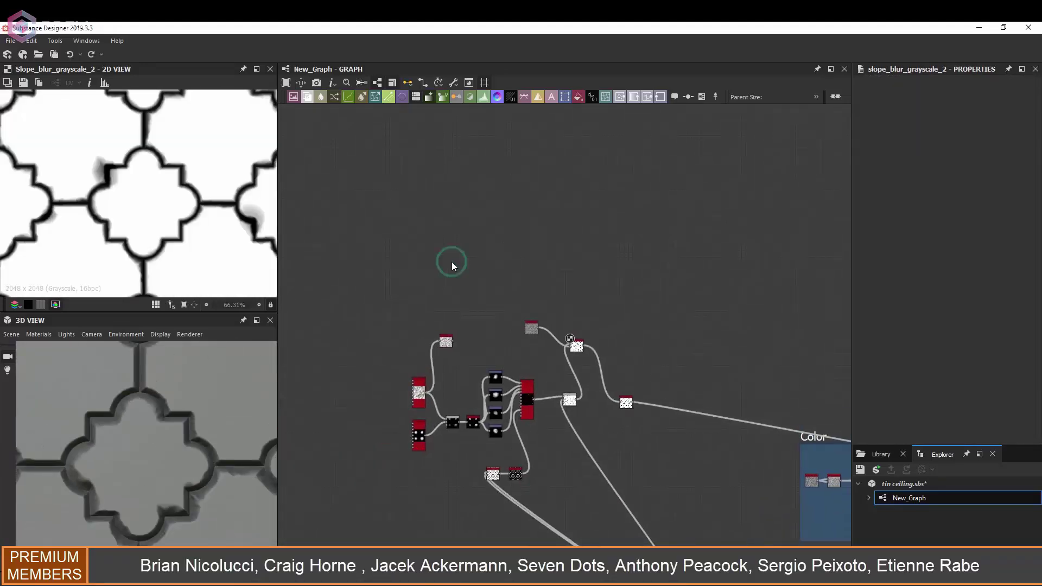
Add a Shape narrowed to Size X 0.68 and bevel it
{"action": "key", "text": "space"}
{"action": "type", "text": "shape"}
{"action": "left_click", "coordinate": [494, 274]}
{"action": "left_click", "coordinate": [905, 316]}
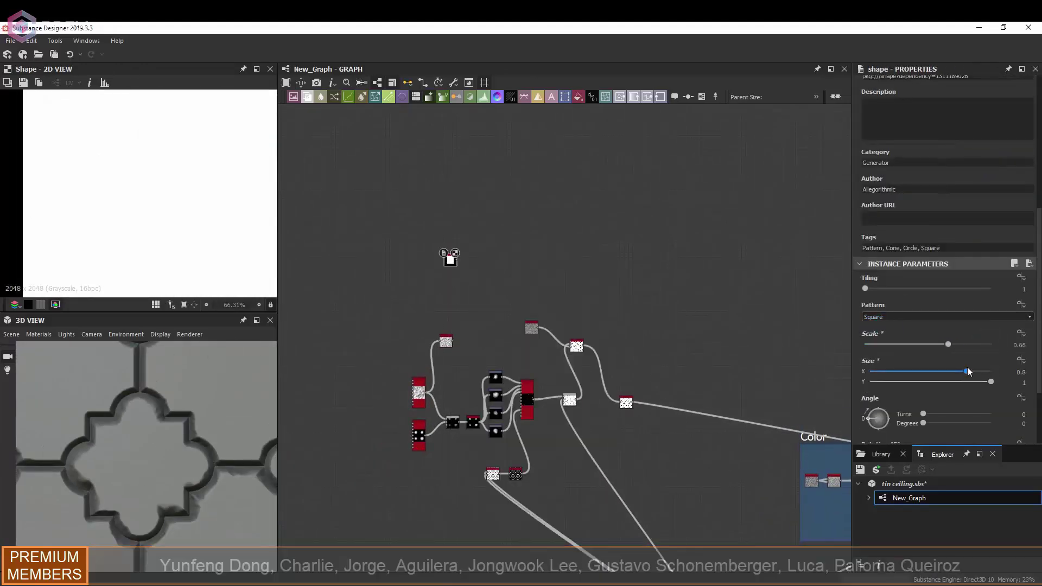
{"action": "left_click_drag", "start_coordinate": [967, 372], "coordinate": [951, 371]}
{"action": "left_click_drag", "start_coordinate": [959, 288], "coordinate": [910, 287]}
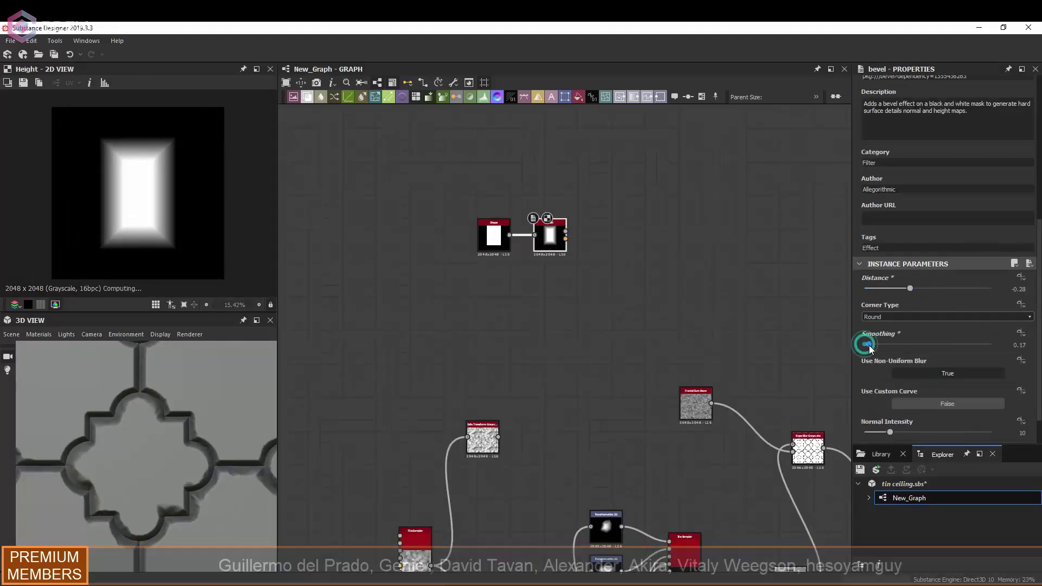
{"action": "left_click_drag", "start_coordinate": [865, 344], "coordinate": [875, 344]}
Scatter the bevelled shape with a Tile Sampler and adjust its scale
{"action": "left_click", "coordinate": [608, 228]}
{"action": "key", "text": "space"}
{"action": "type", "text": "tile sampler"}
{"action": "key", "text": "Return"}
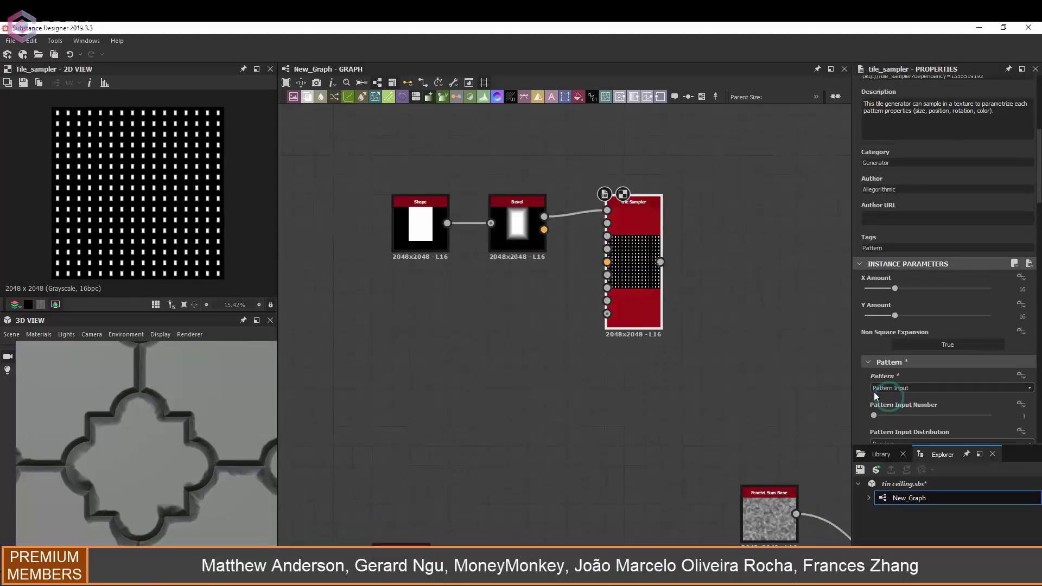
{"action": "mouse_move", "coordinate": [874, 244]}
{"action": "left_mouse_down"}
{"action": "mouse_move", "coordinate": [909, 244]}
{"action": "mouse_move", "coordinate": [907, 271]}
{"action": "left_mouse_up"}
{"action": "left_click_drag", "start_coordinate": [874, 395], "coordinate": [882, 395]}
Retune the Bevel node's distance and smoothing values
{"action": "left_click", "coordinate": [517, 222]}
{"action": "scroll", "coordinate": [753, 341], "scroll_direction": "down", "scroll_amount": 2}
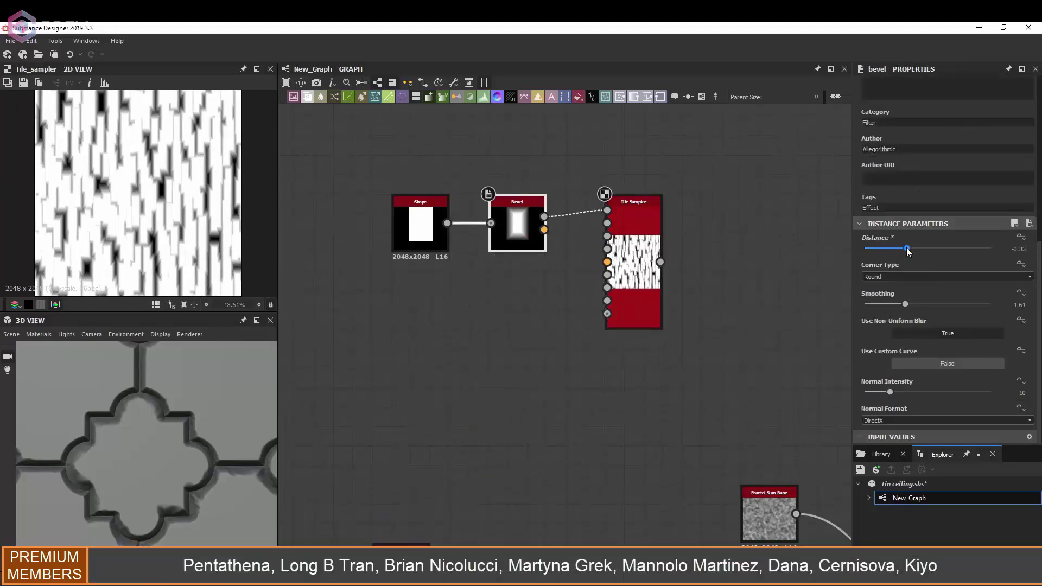
{"action": "scroll", "coordinate": [891, 269], "scroll_direction": "up", "scroll_amount": 3}
{"action": "left_click_drag", "start_coordinate": [881, 225], "coordinate": [900, 225]}
{"action": "left_click_drag", "start_coordinate": [874, 252], "coordinate": [893, 251]}
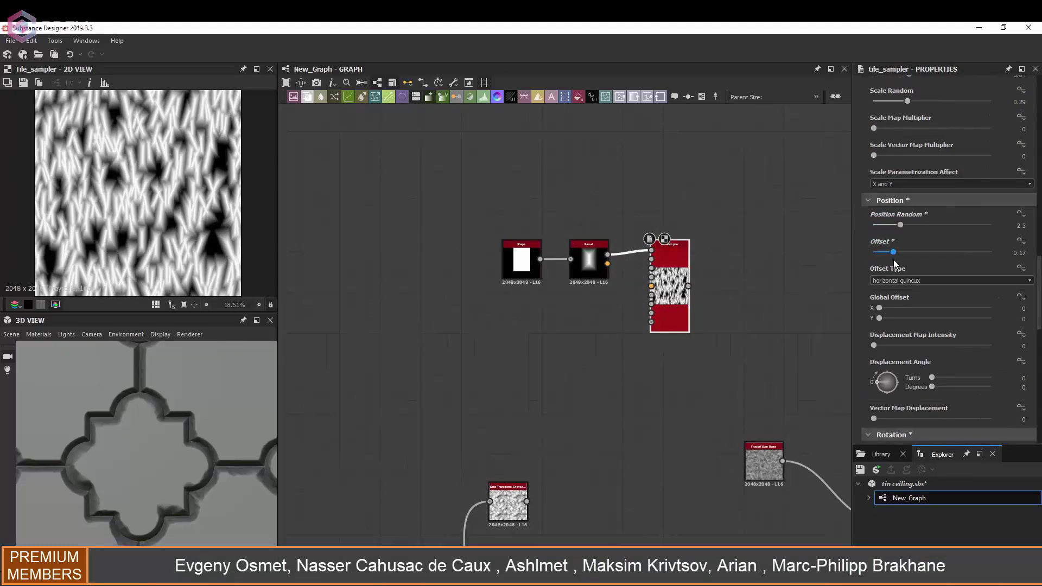
{"action": "scroll", "coordinate": [910, 211], "scroll_direction": "down", "scroll_amount": 3}
{"action": "middle_click_drag", "start_coordinate": [852, 451], "coordinate": [507, 319]}
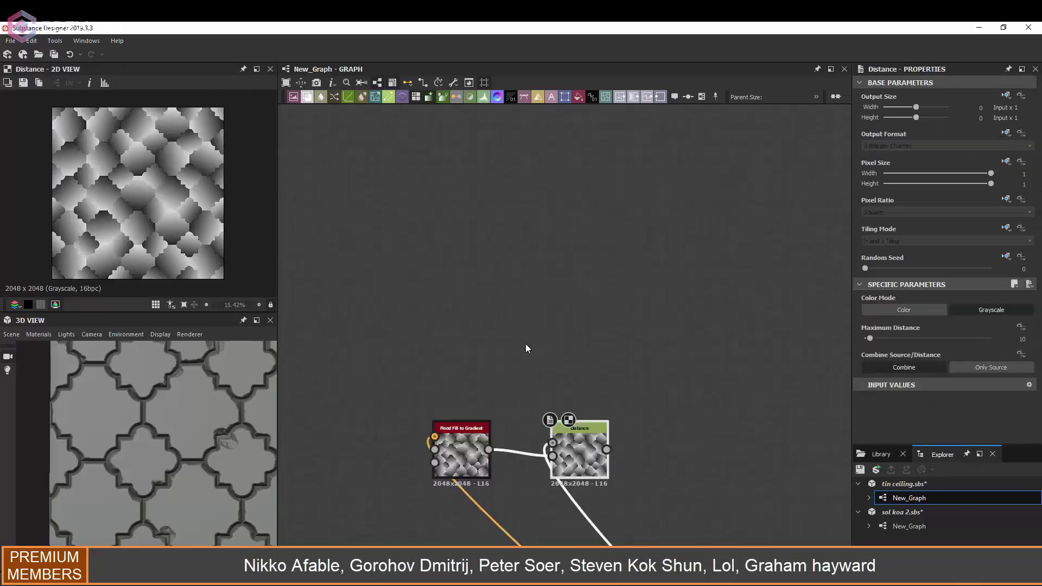
Add a Levels node and group the pattern-mask nodes in a titled frame
{"action": "key", "text": "space"}
{"action": "type", "text": "levels"}
{"action": "key", "text": "Return"}
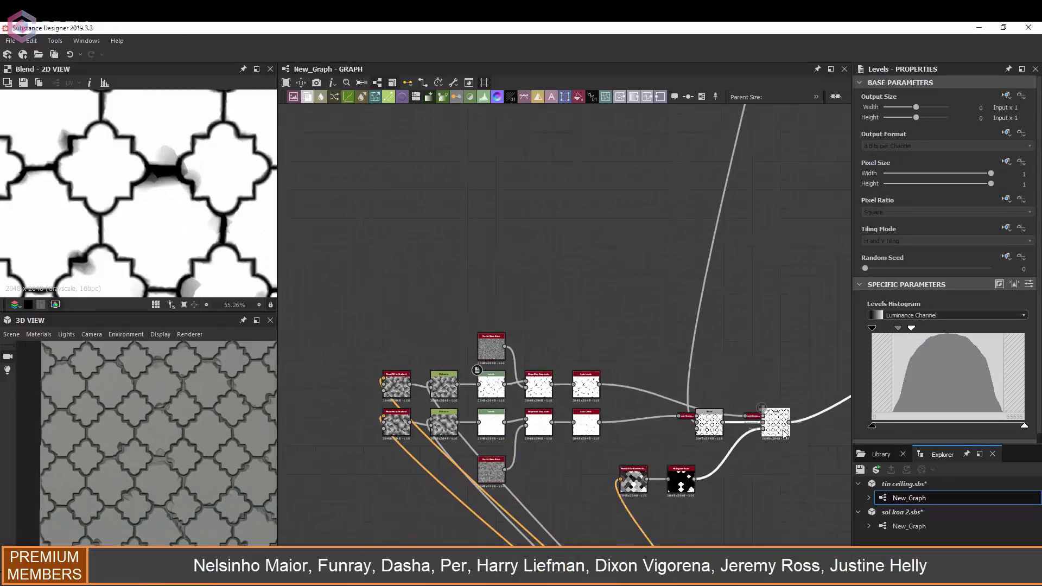
{"action": "key", "text": "ctrl+f"}
{"action": "double_click", "coordinate": [896, 137]}
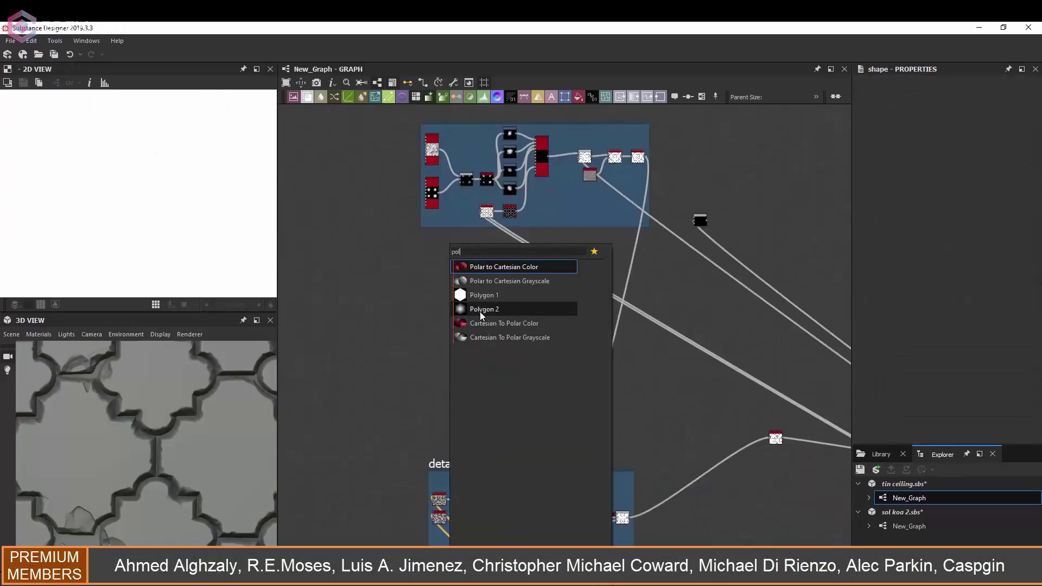
Add a Polygon 2 node and wire it into a new Tile Sampler
{"action": "scroll", "coordinate": [921, 409], "scroll_direction": "down", "scroll_amount": 3}
{"action": "key", "text": "f"}
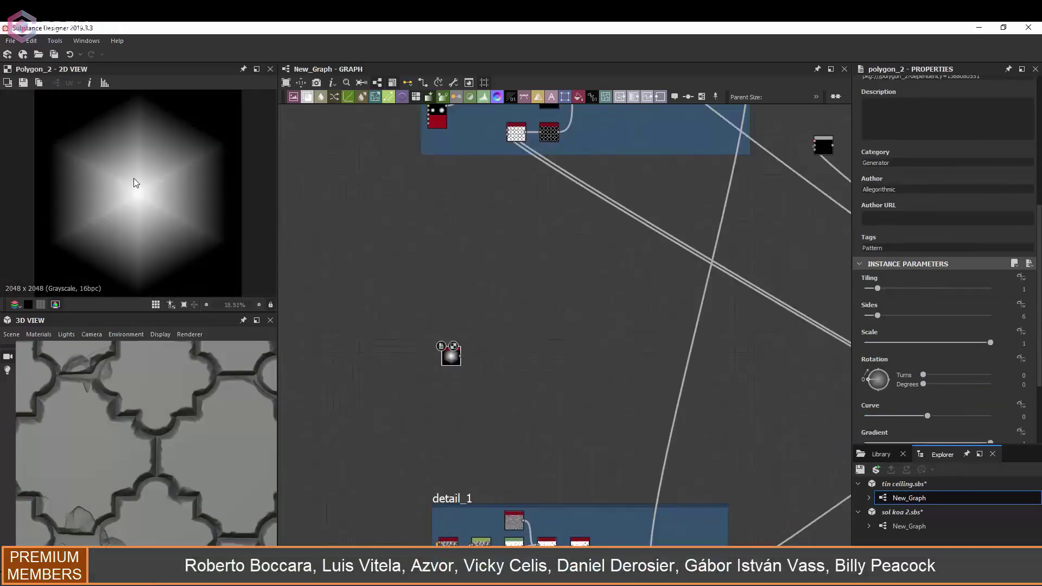
{"action": "key", "text": "space"}
{"action": "left_click", "coordinate": [485, 326]}
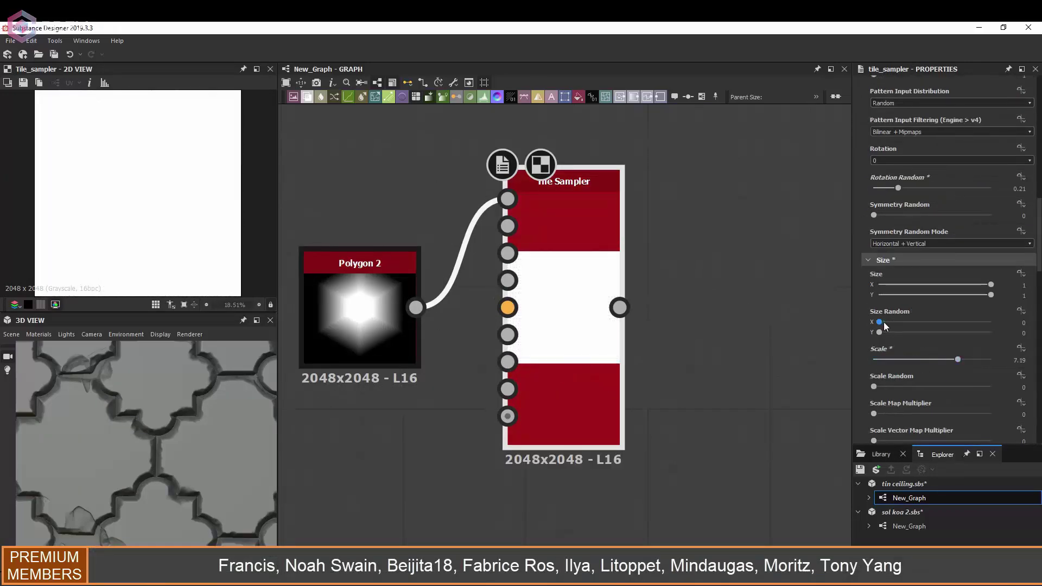
{"action": "scroll", "coordinate": [922, 325], "scroll_direction": "down", "scroll_amount": 5}
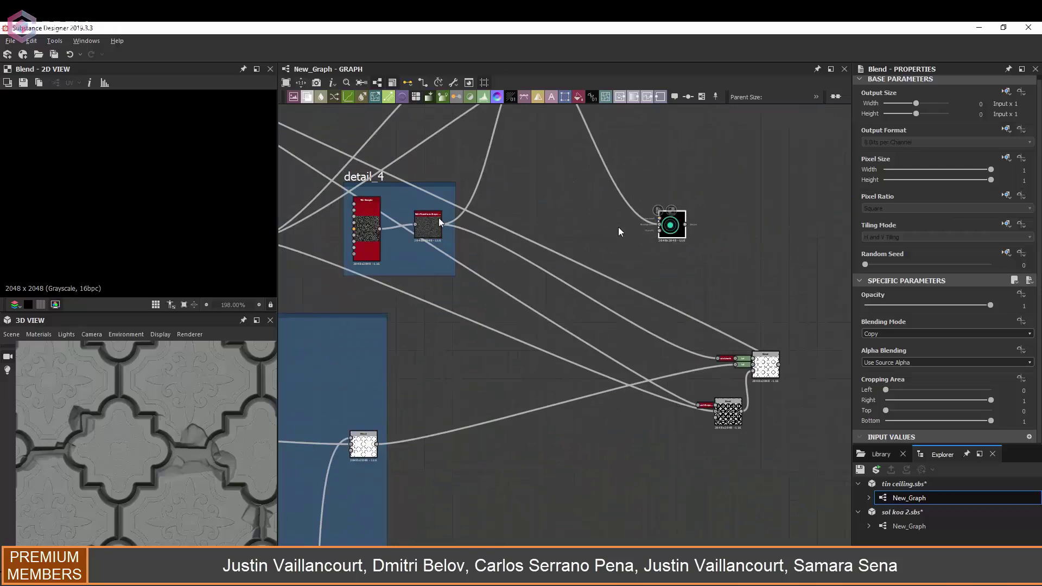
Frame the selected crack nodes and nudge the detail_1 frame slightly down-left
{"action": "key", "text": "Return"}
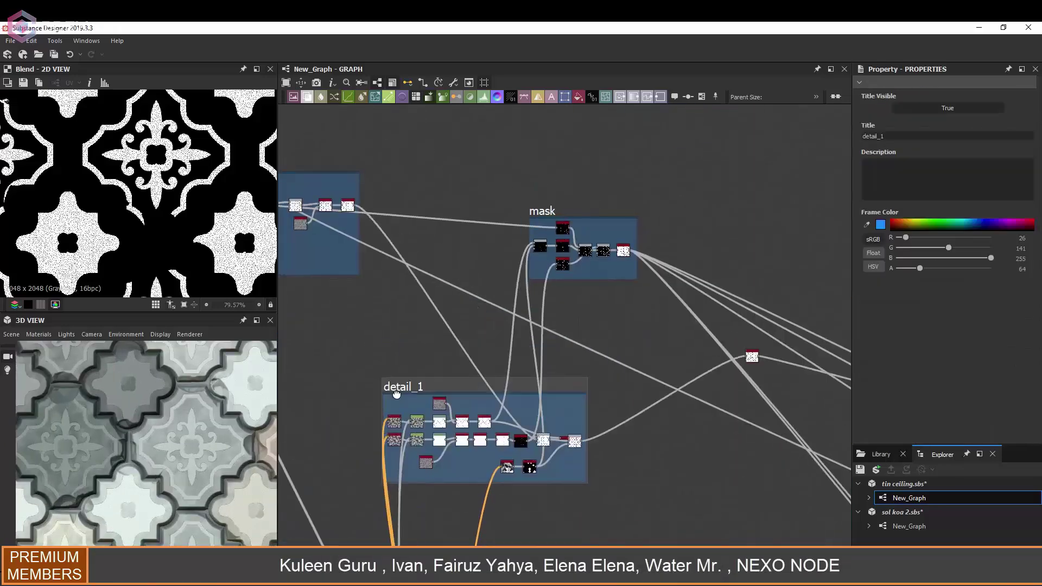
{"action": "left_click_drag", "start_coordinate": [397, 393], "coordinate": [390, 408]}
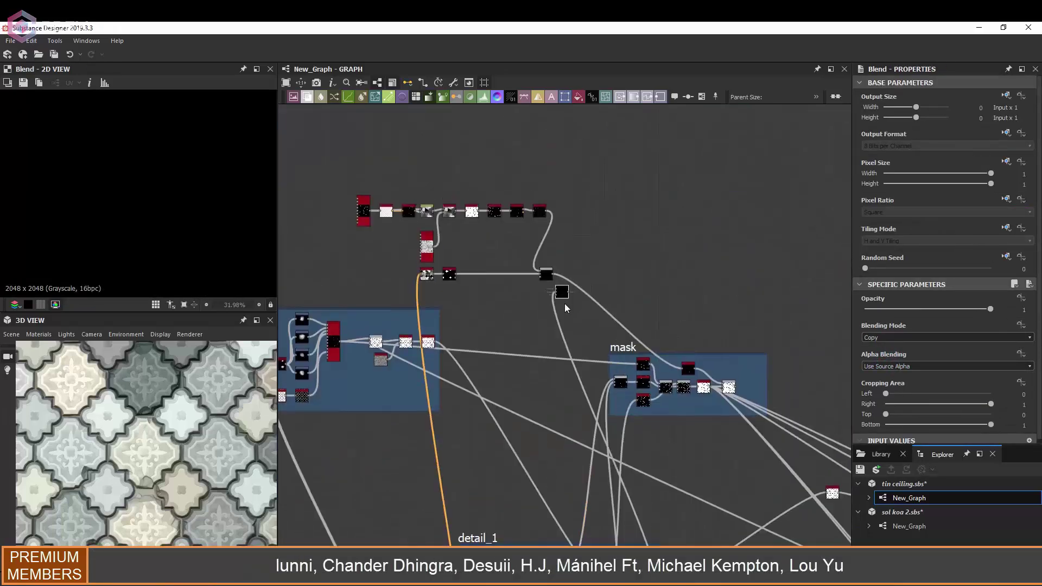
Switch the Slope Blur Grayscale to Min blending and set its intensity to 0.1
{"action": "left_click", "coordinate": [890, 337]}
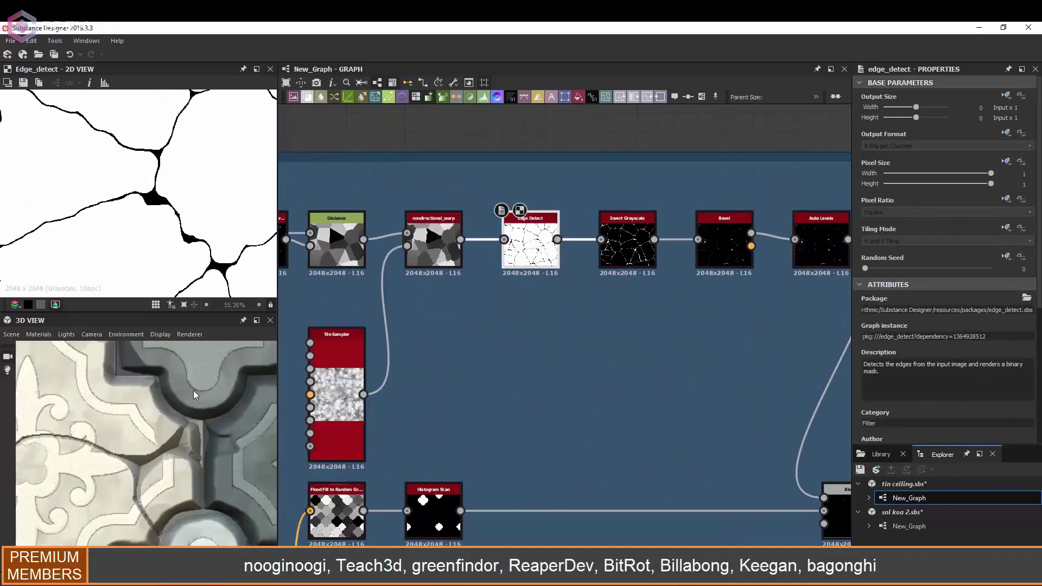
{"action": "scroll", "coordinate": [868, 420], "scroll_direction": "down", "scroll_amount": 3}
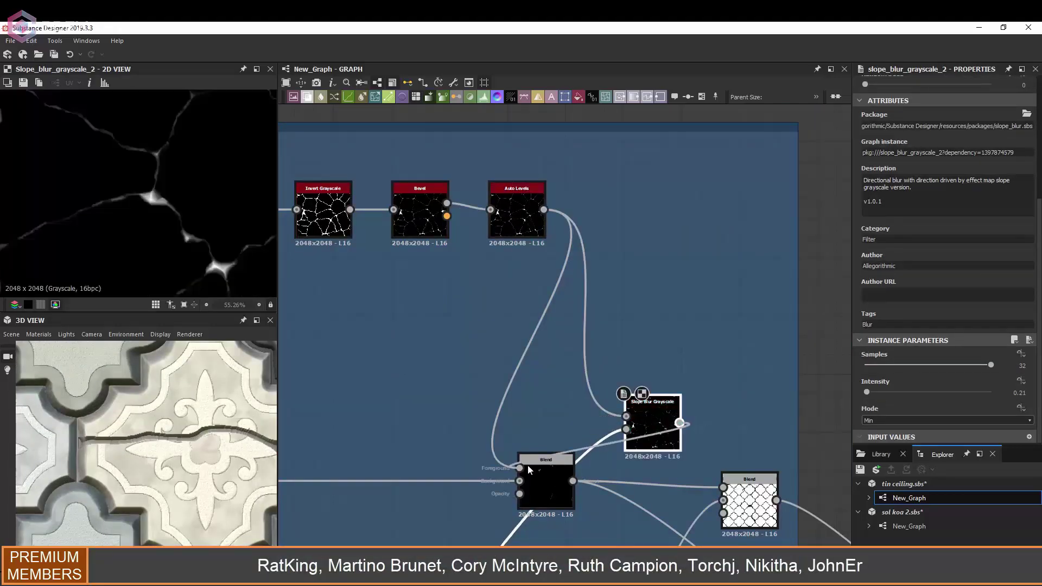
{"action": "left_click", "coordinate": [1020, 392]}
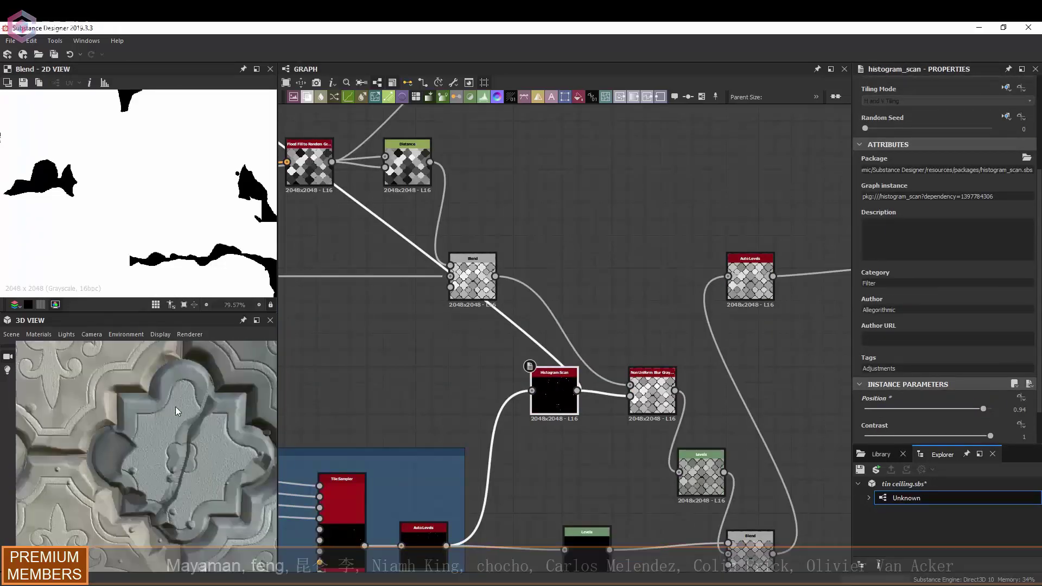
Undo the Histogram Scan position change and lower the Non-Uniform Blur intensity
{"action": "left_click", "coordinate": [1031, 410]}
{"action": "key", "text": "ctrl+z"}
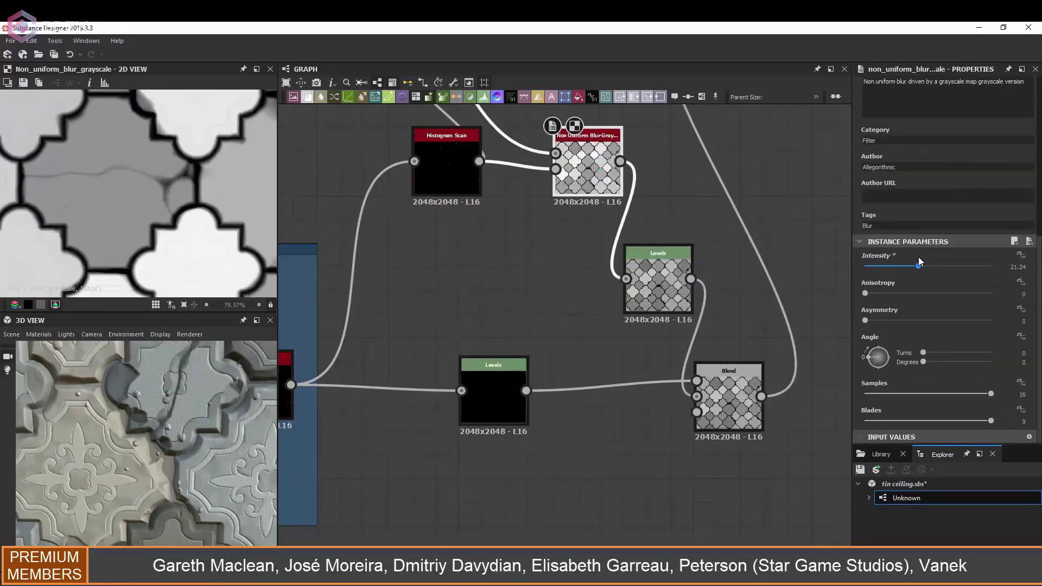
{"action": "left_click_drag", "start_coordinate": [876, 267], "coordinate": [867, 267]}
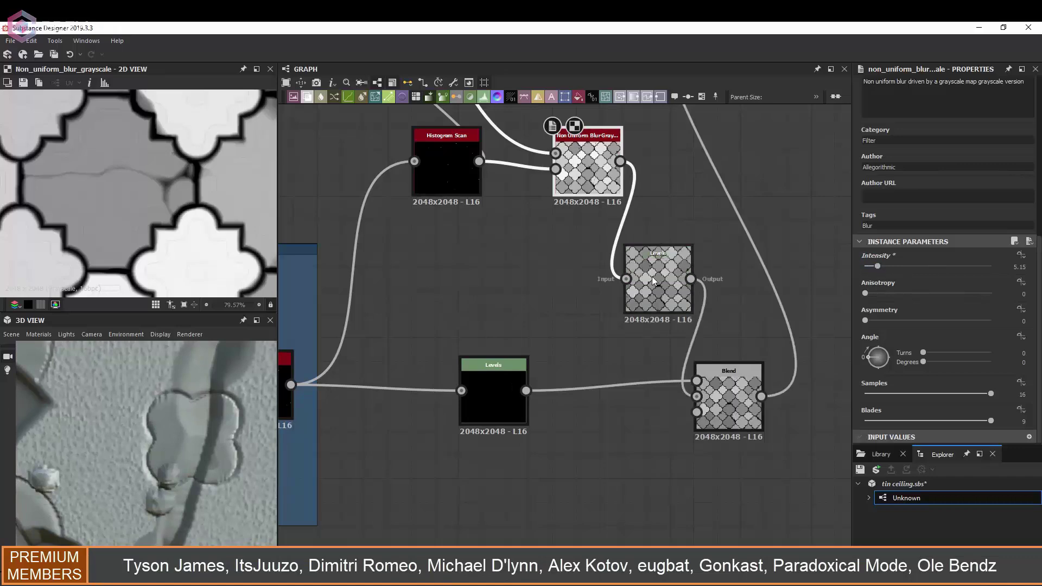
Select the Levels node, then the Tile Sampler inside the Small rocks frame
{"action": "left_click", "coordinate": [493, 399]}
{"action": "scroll", "coordinate": [411, 357], "scroll_direction": "down", "scroll_amount": 3}
{"action": "middle_click_drag", "start_coordinate": [413, 358], "coordinate": [543, 228]}
{"action": "scroll", "coordinate": [547, 373], "scroll_direction": "up", "scroll_amount": 2}
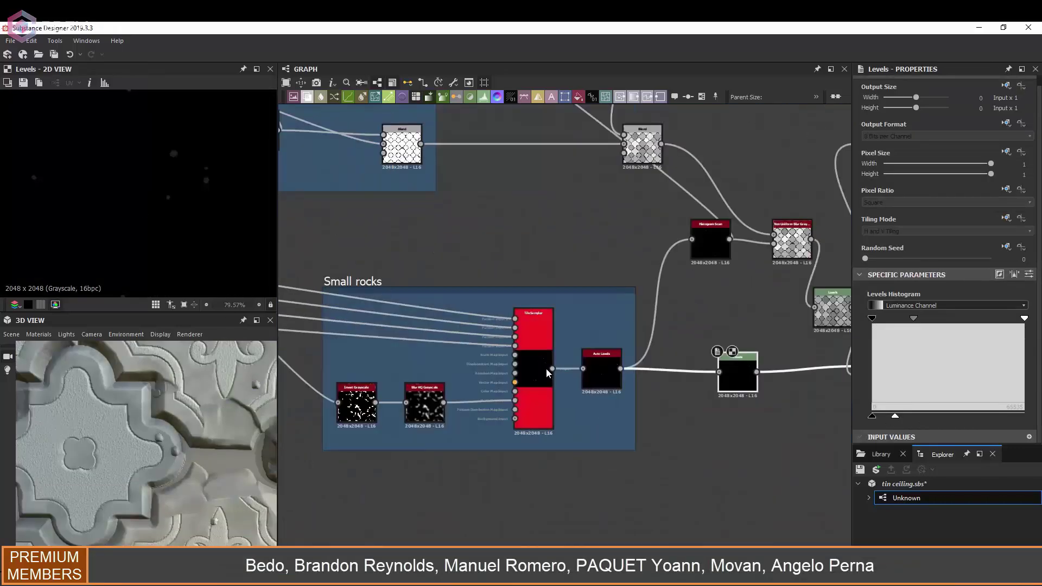
{"action": "scroll", "coordinate": [547, 372], "scroll_direction": "up", "scroll_amount": 3}
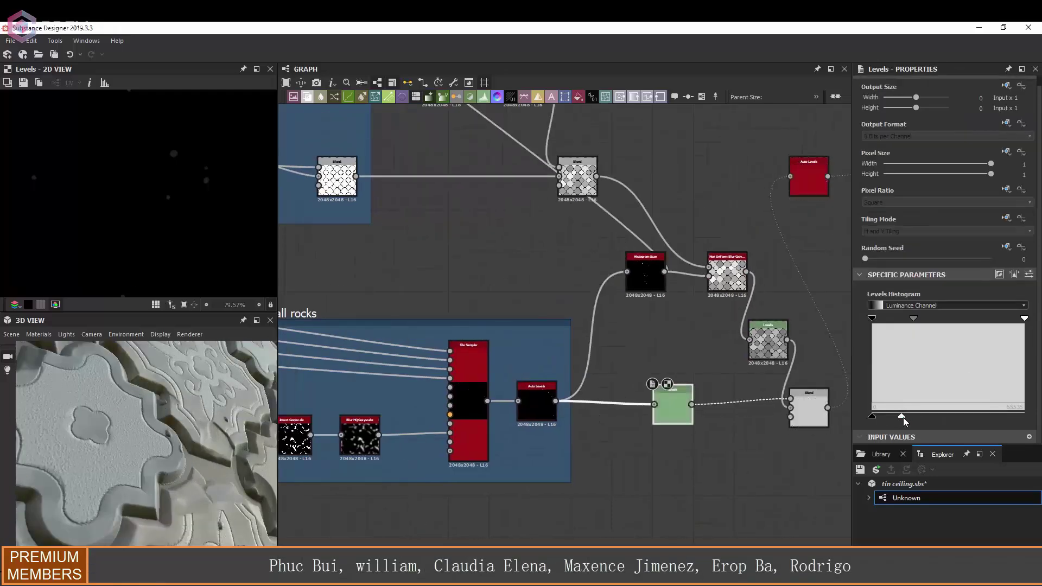
{"action": "left_click", "coordinate": [468, 358]}
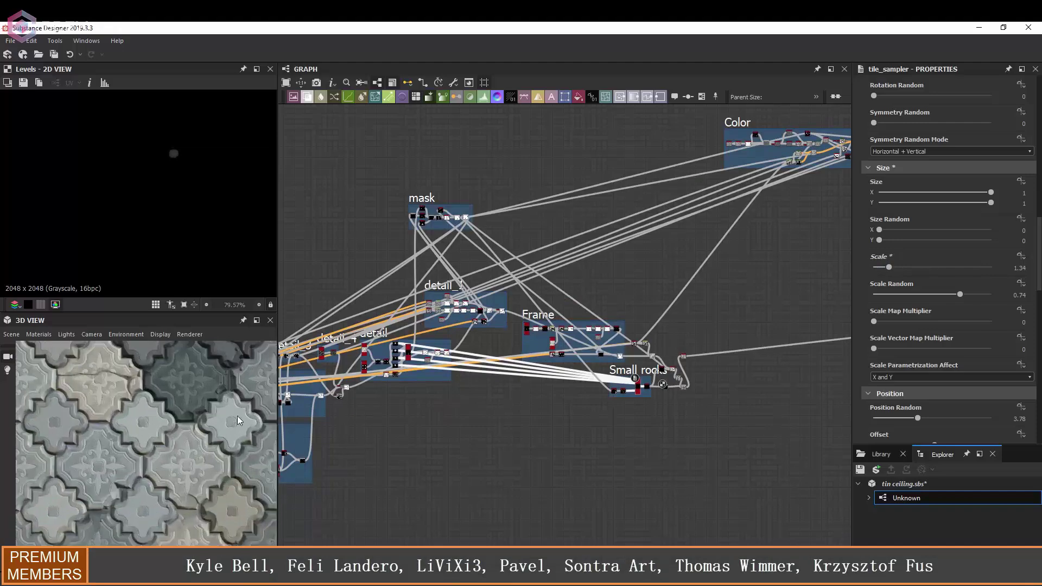
Zoom in on the graph and search 'bl' to add a Blend node
{"action": "scroll", "coordinate": [1029, 335], "scroll_direction": "down", "scroll_amount": 6}
{"action": "scroll", "coordinate": [531, 385], "scroll_direction": "up", "scroll_amount": 3}
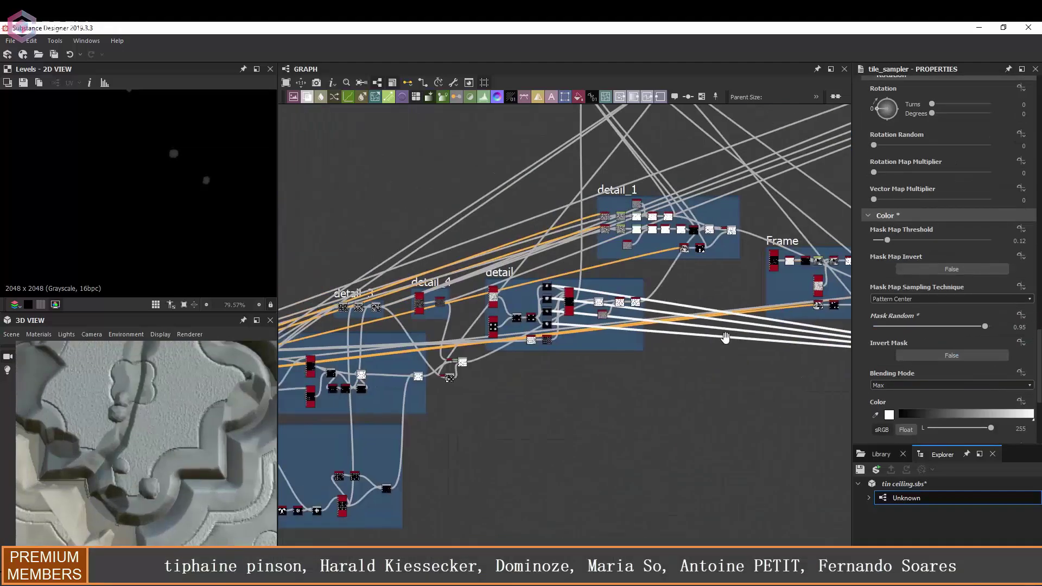
{"action": "scroll", "coordinate": [531, 385], "scroll_direction": "up", "scroll_amount": 2}
{"action": "scroll", "coordinate": [569, 398], "scroll_direction": "up", "scroll_amount": 3}
{"action": "key", "text": "space"}
{"action": "type", "text": "bl"}
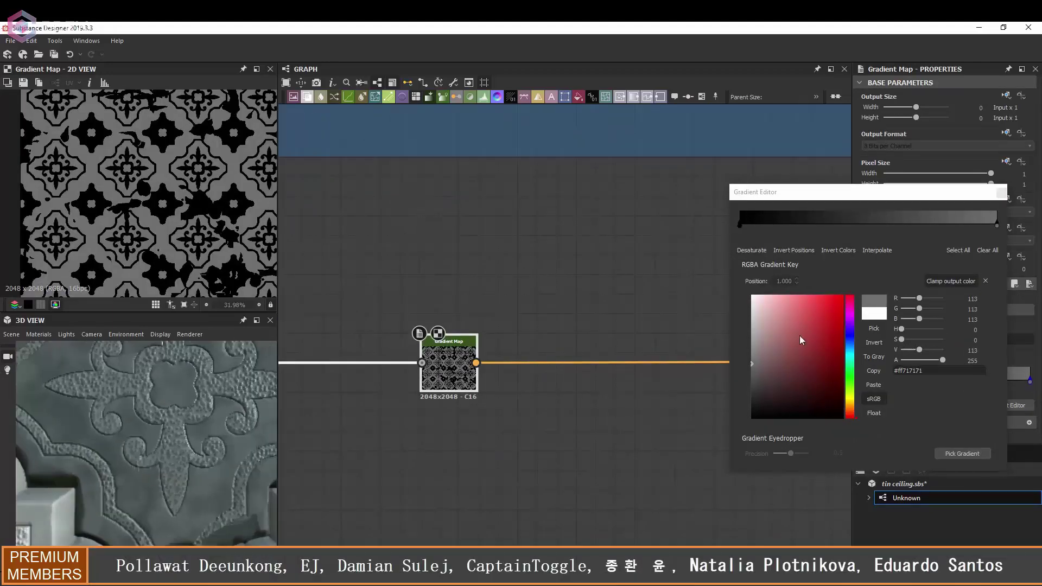
Lighten the gradient key to light grey and set Histogram Scan position to 0.57
{"action": "left_click_drag", "start_coordinate": [919, 349], "coordinate": [953, 345]}
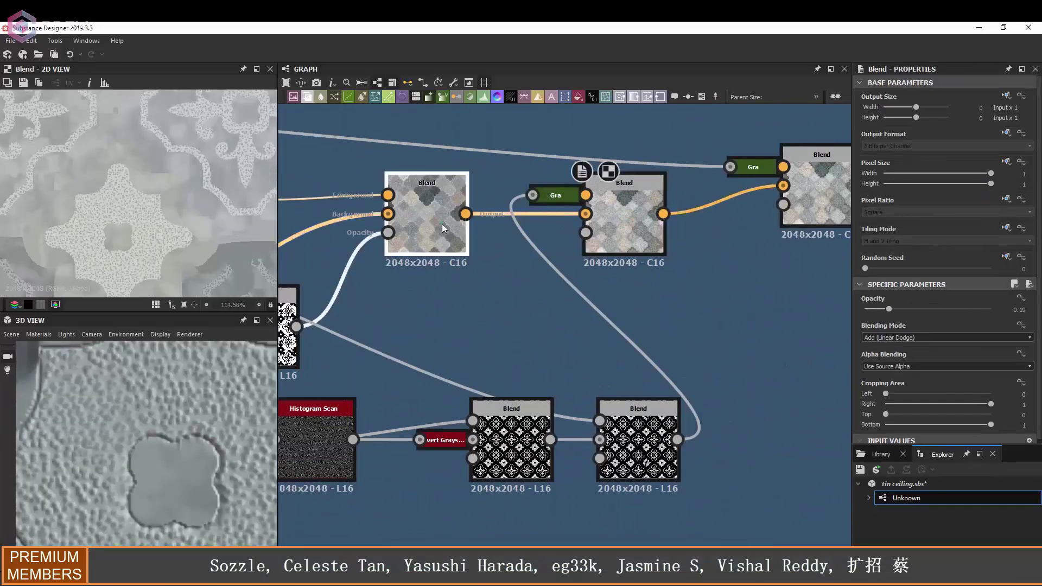
{"action": "left_click", "coordinate": [315, 445]}
{"action": "left_click_drag", "start_coordinate": [890, 363], "coordinate": [937, 363]}
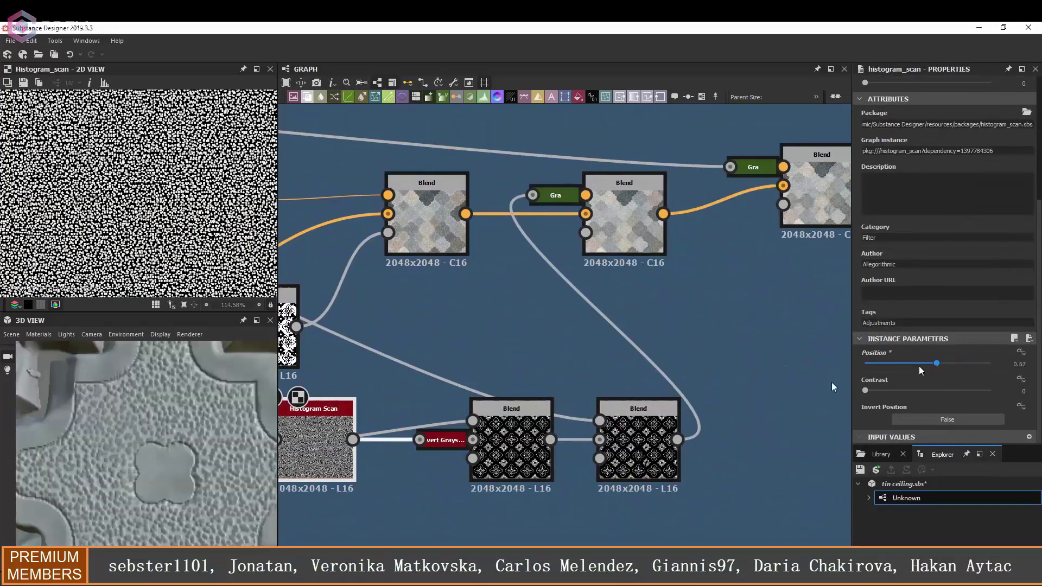